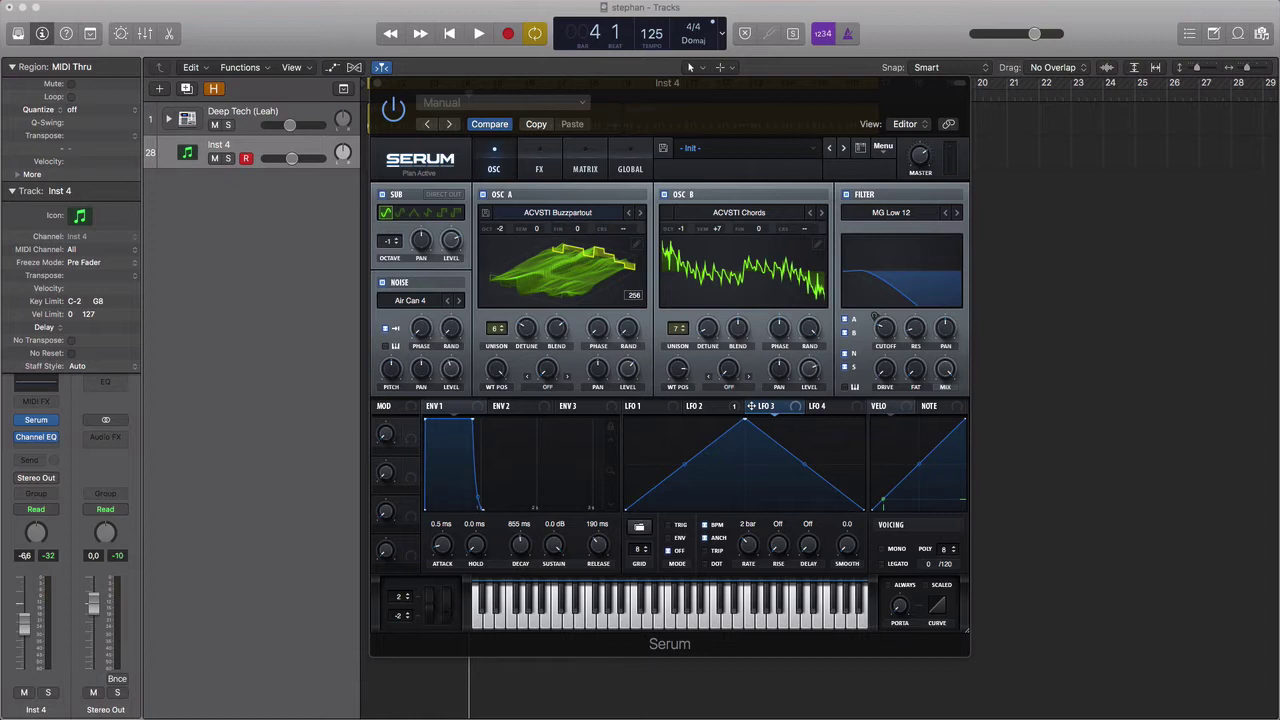
- Switch OSC A's wavetable display to the 2D waveform and OSC B's display to the 3D view
click(606, 282)
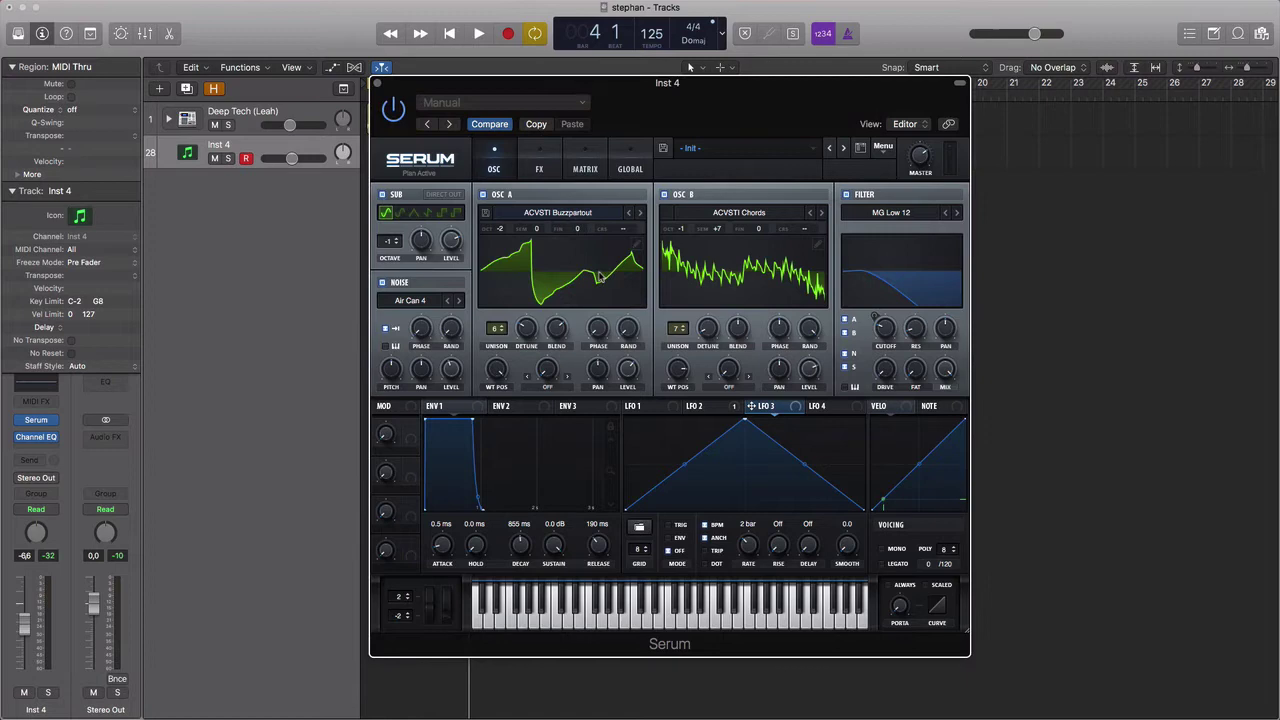
click(742, 258)
- Choose the ACVSTI Scooty Sweep wavetable for OSC A from the user folder AC Virus TI2 Wavetables
click(566, 212)
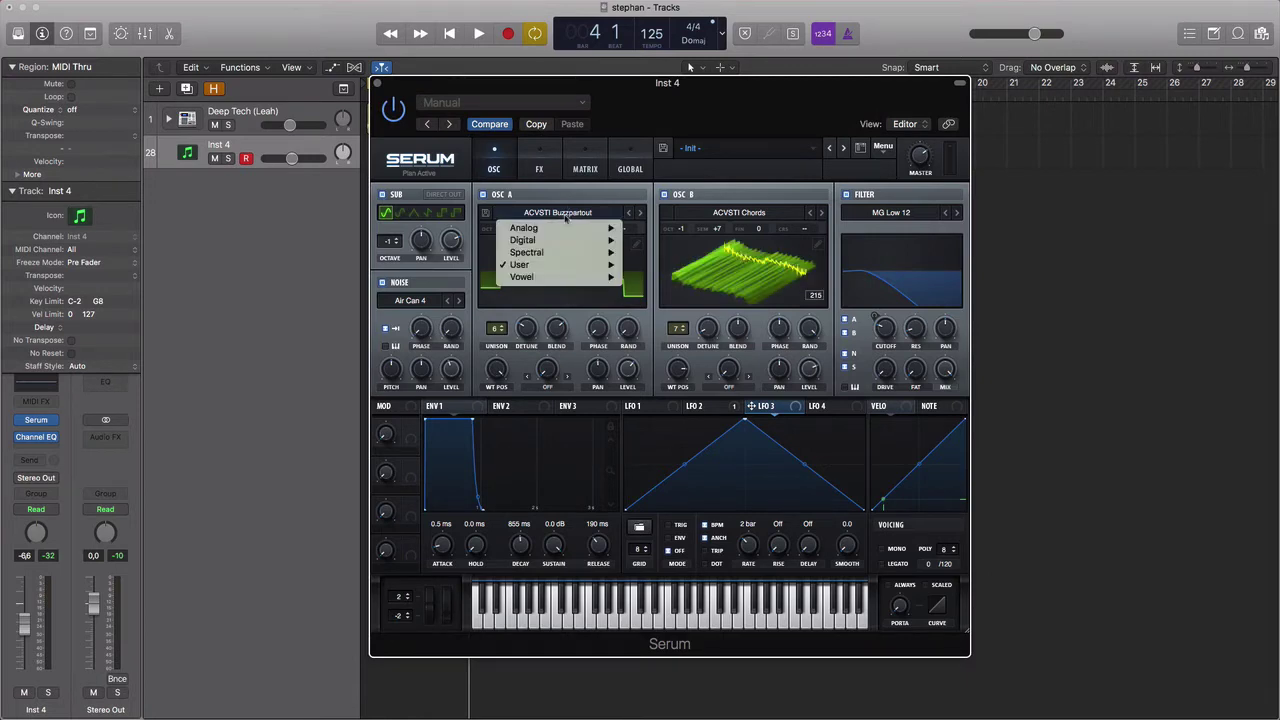
mouse_move(560, 265)
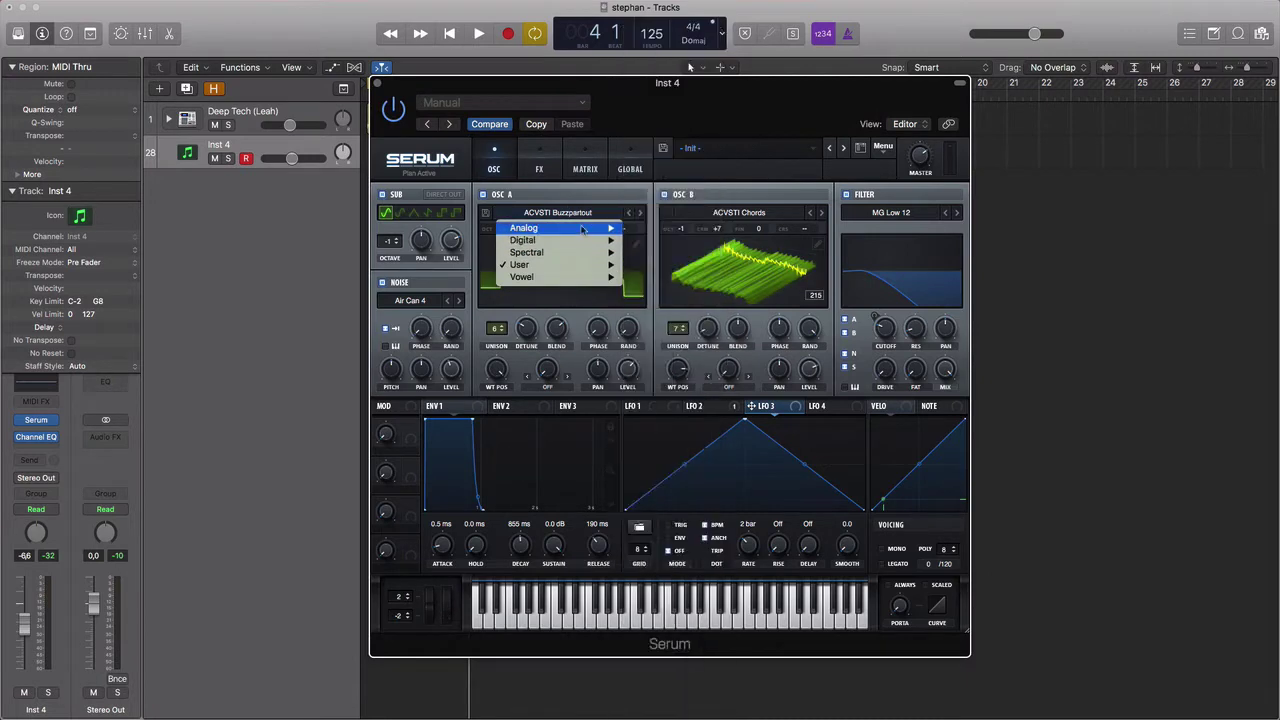
mouse_move(582, 230)
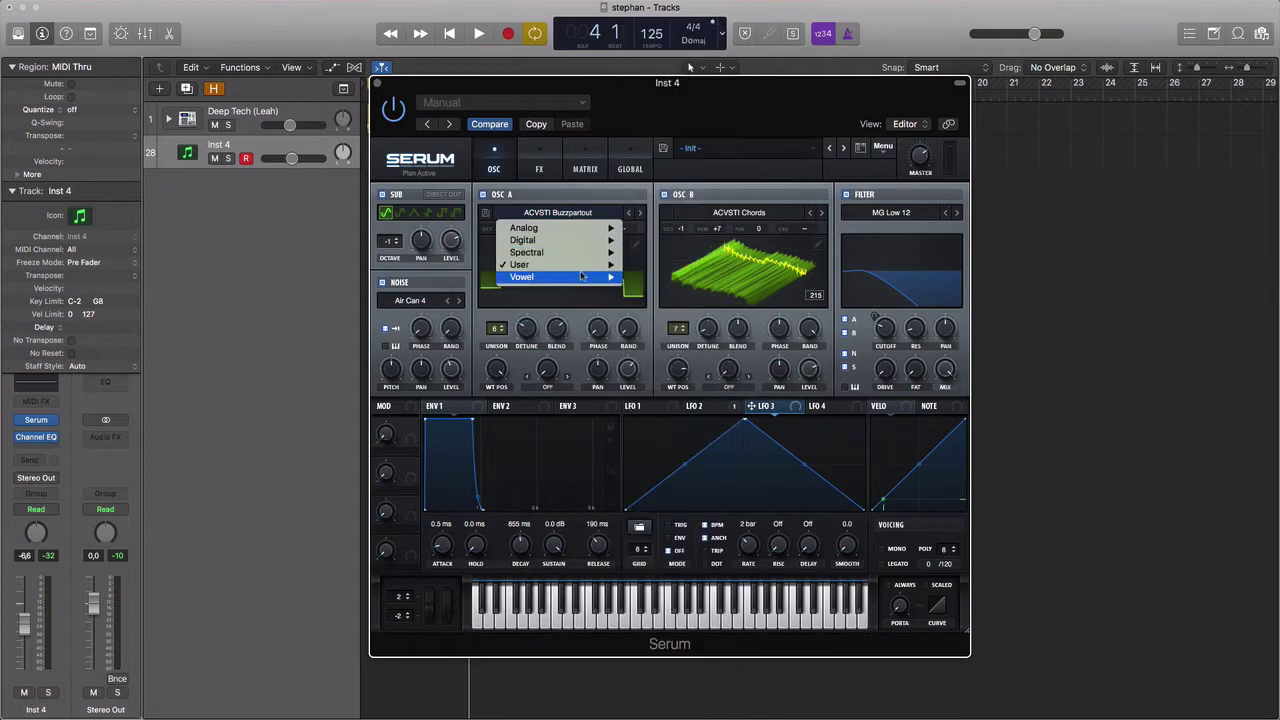
mouse_move(604, 280)
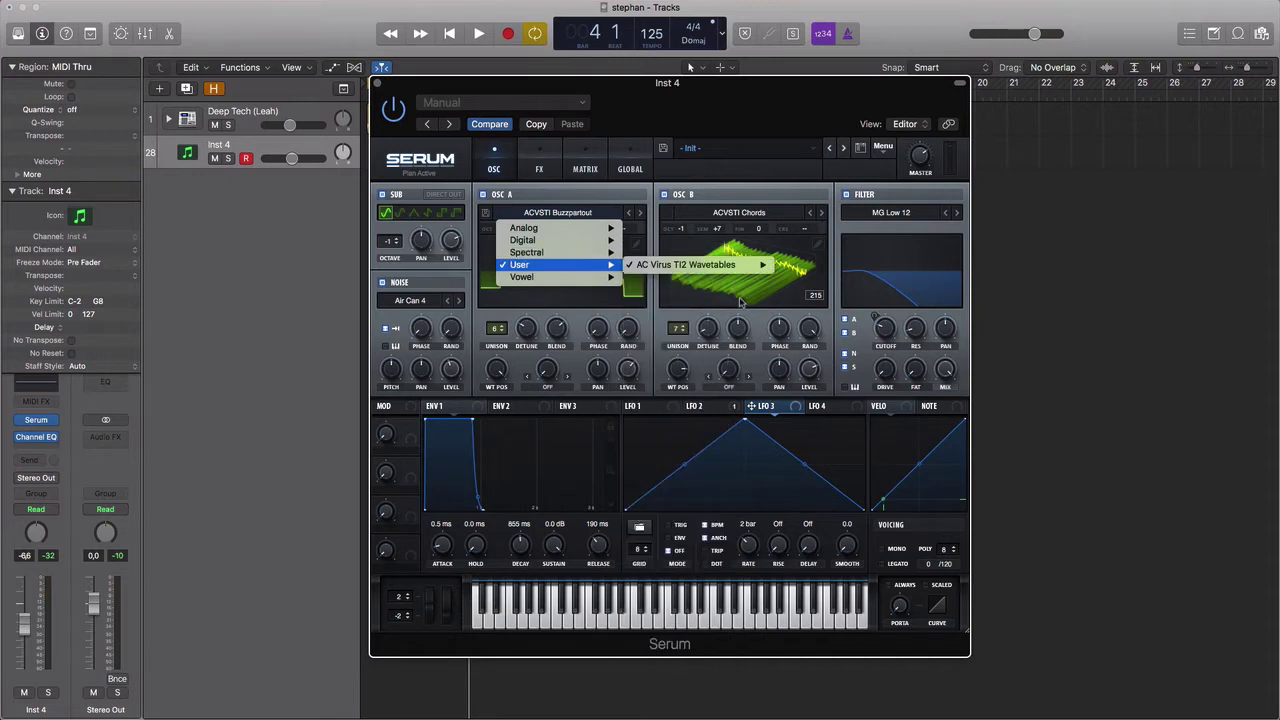
mouse_move(653, 268)
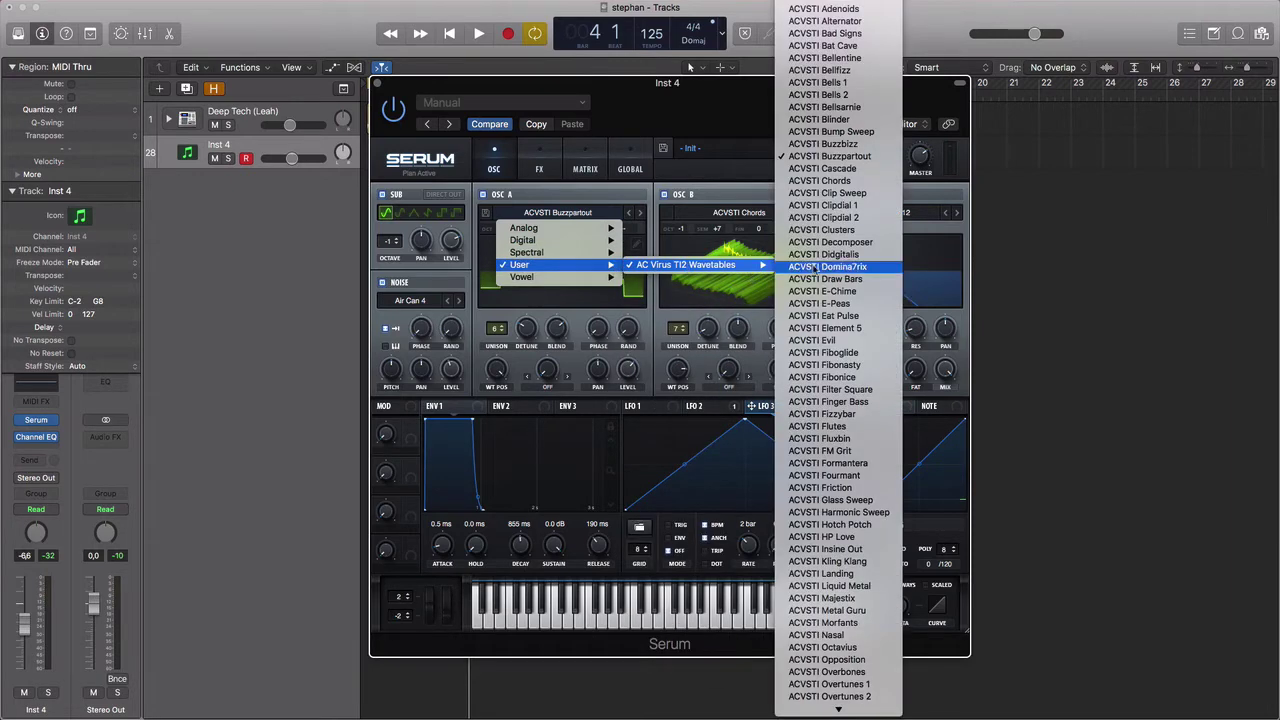
scroll(815, 172, down, 5)
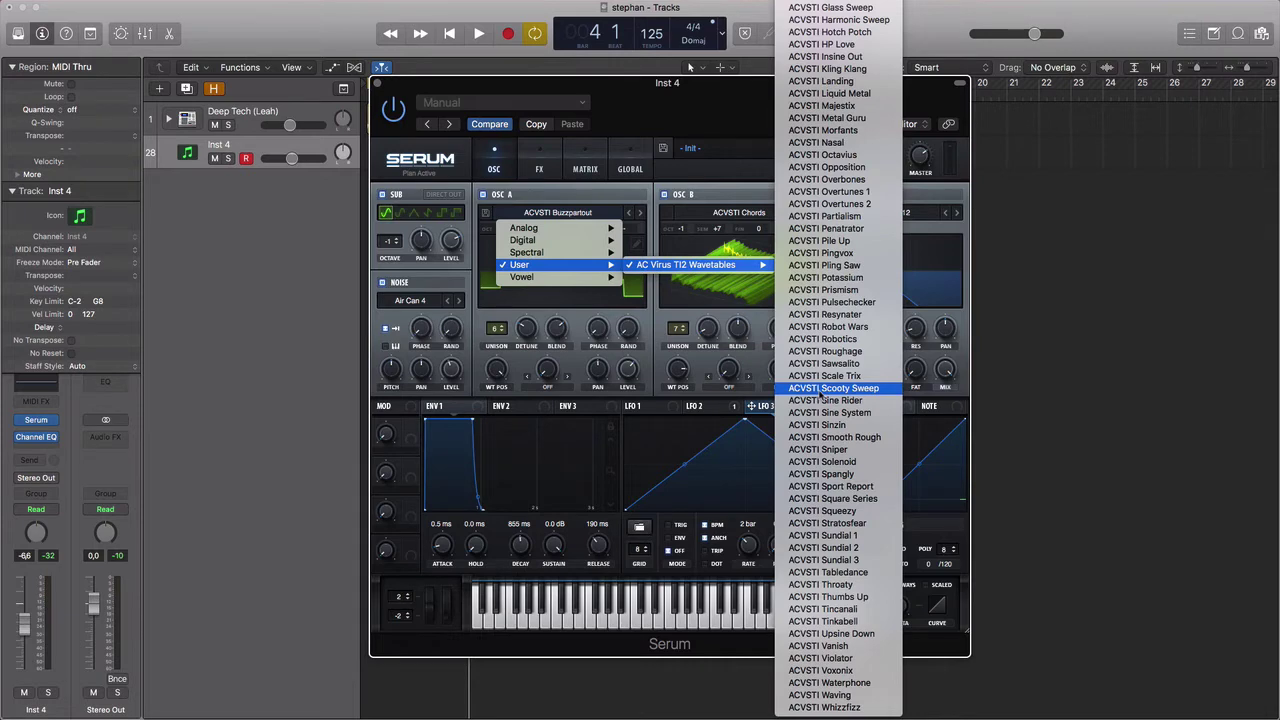
click(819, 389)
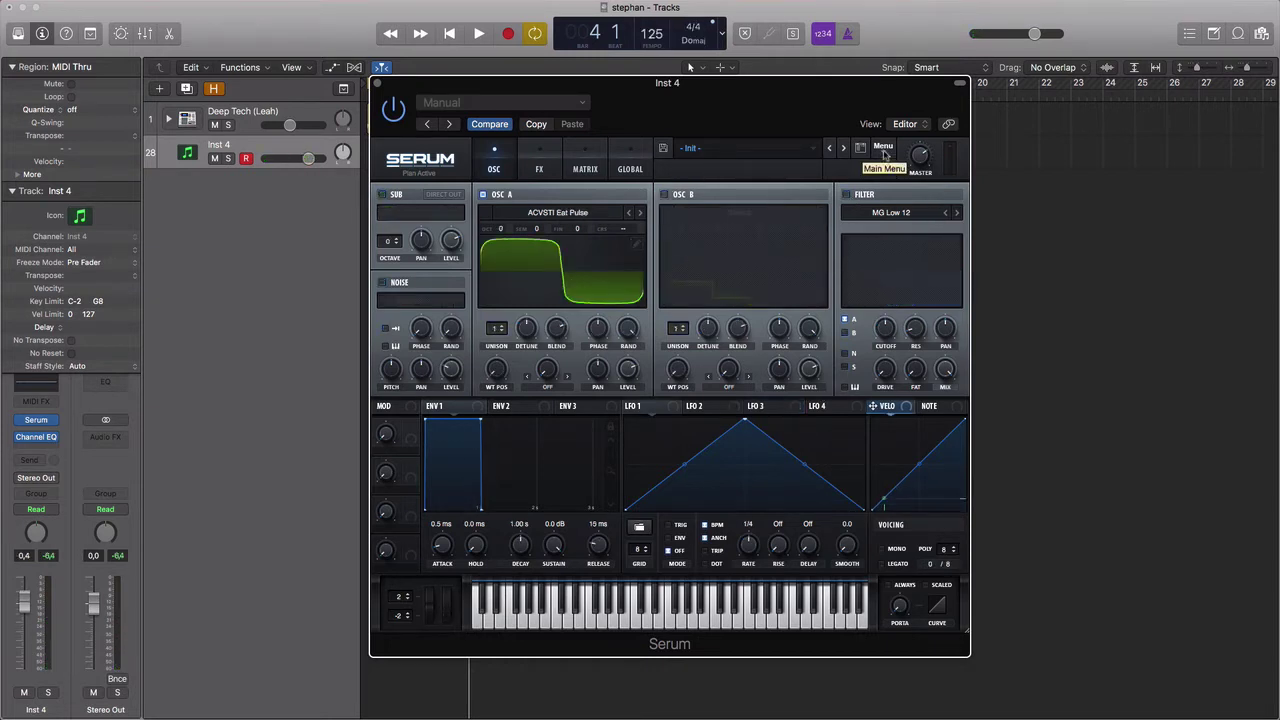
- Show the Serum Presets folder on disk and open its Tables folder
click(884, 152)
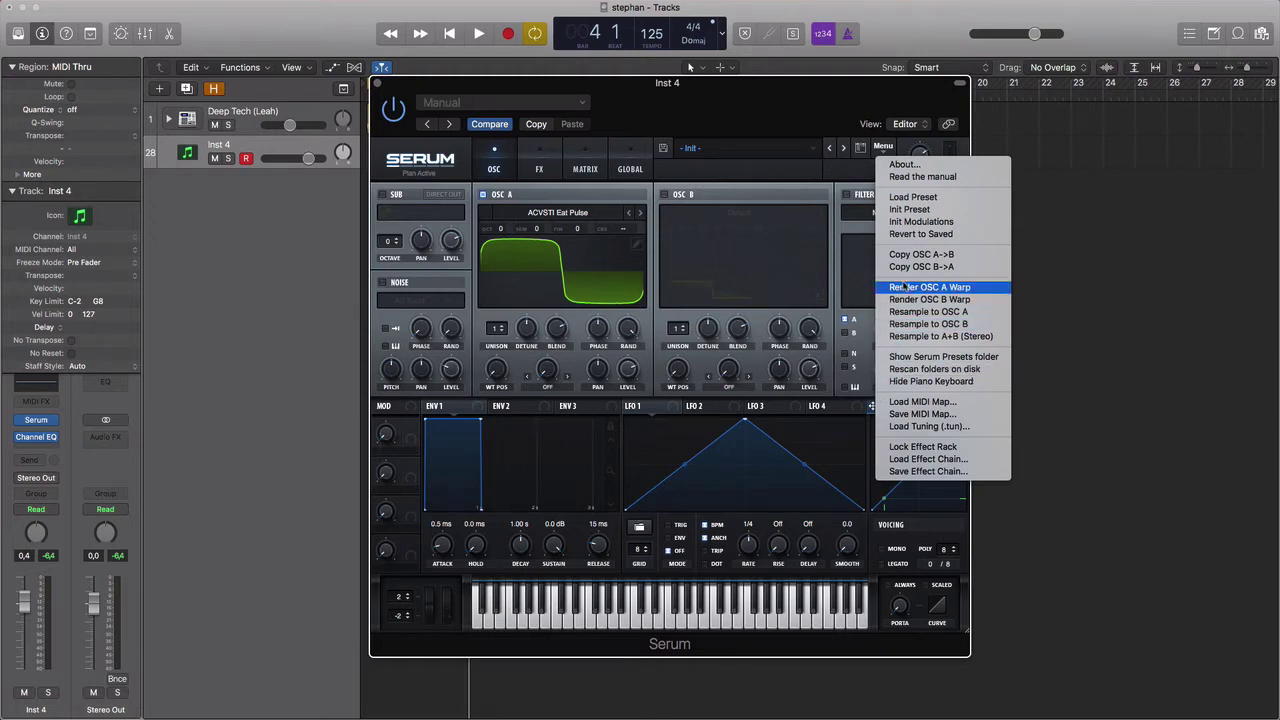
click(907, 358)
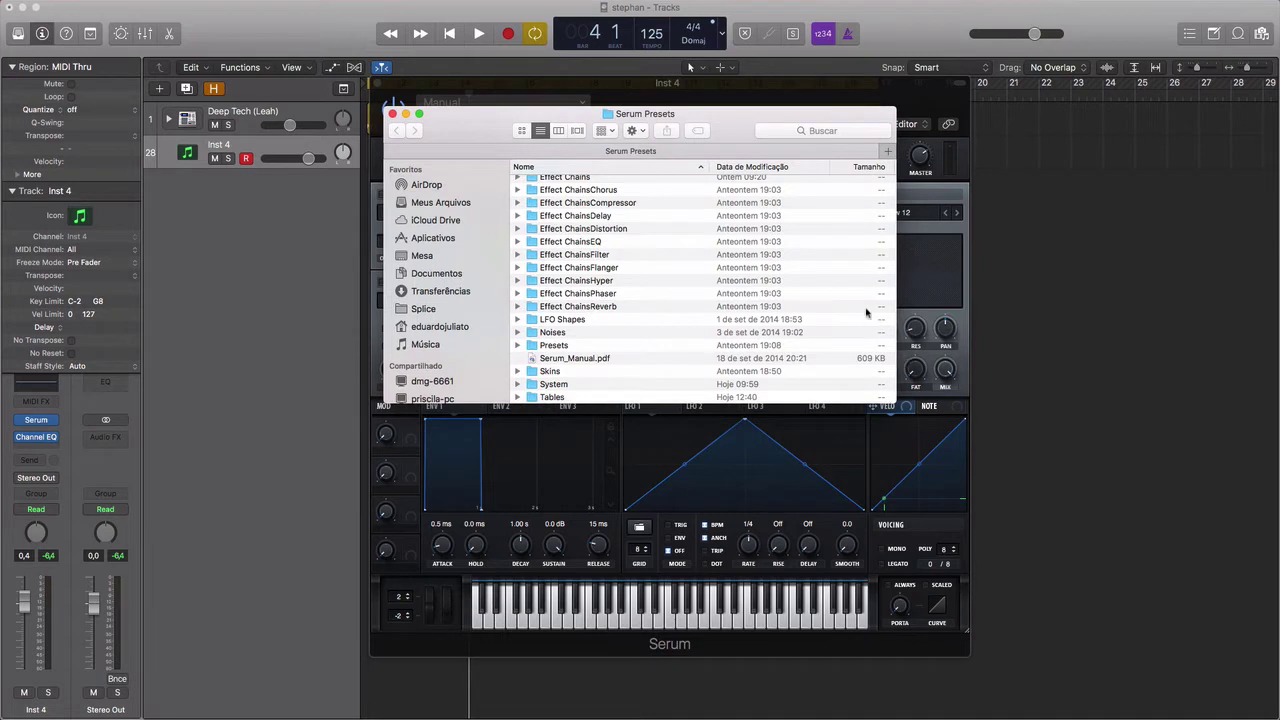
scroll(632, 257, up, 2)
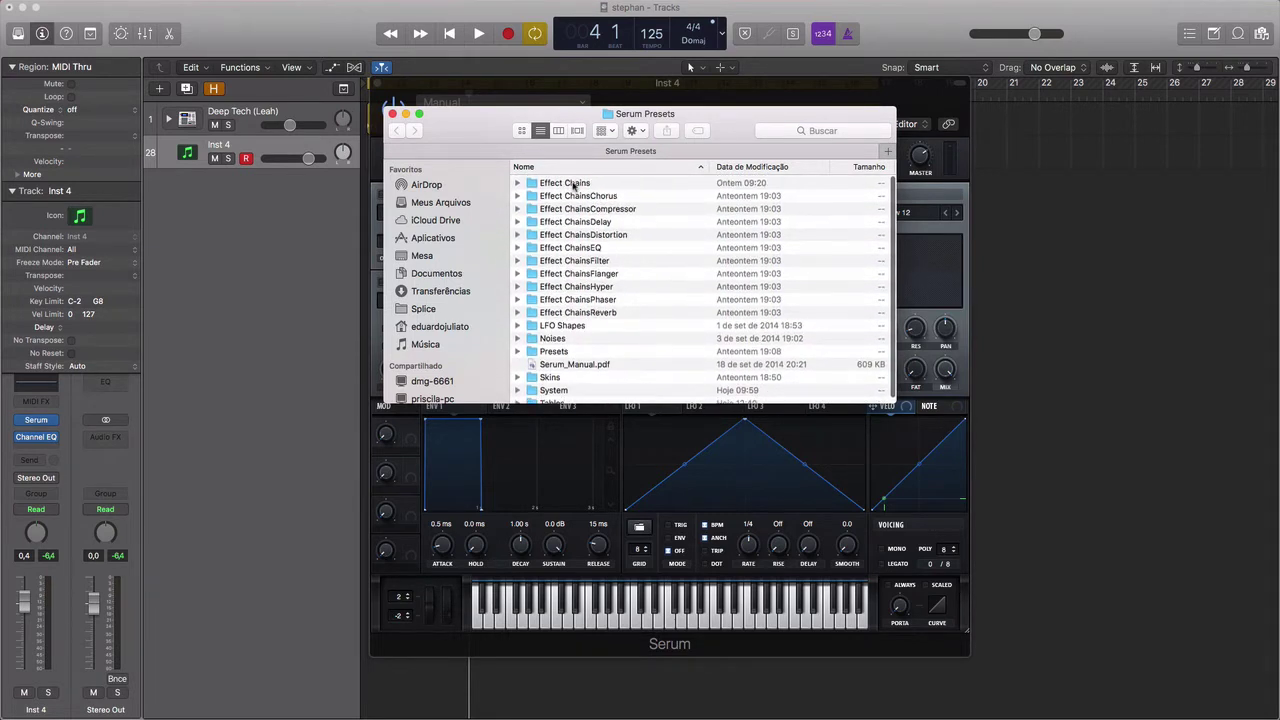
click(574, 185)
scroll(570, 200, down, 1)
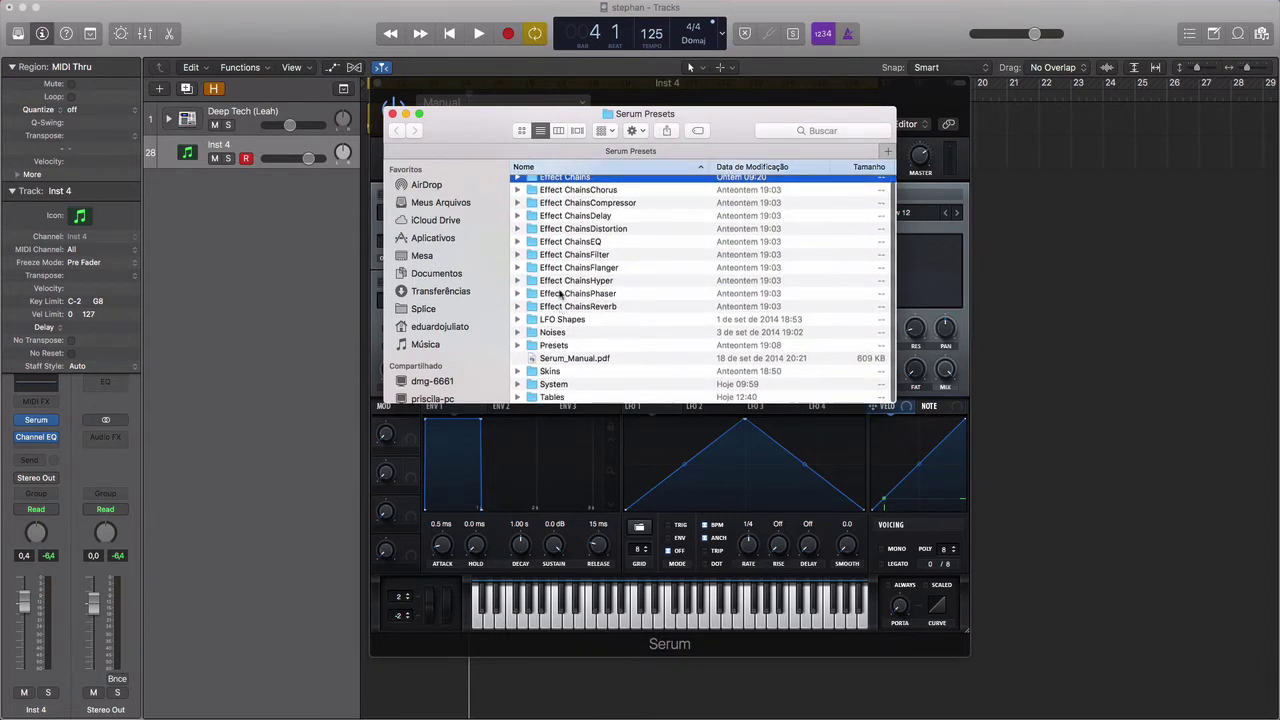
click(553, 397)
double_click(565, 398)
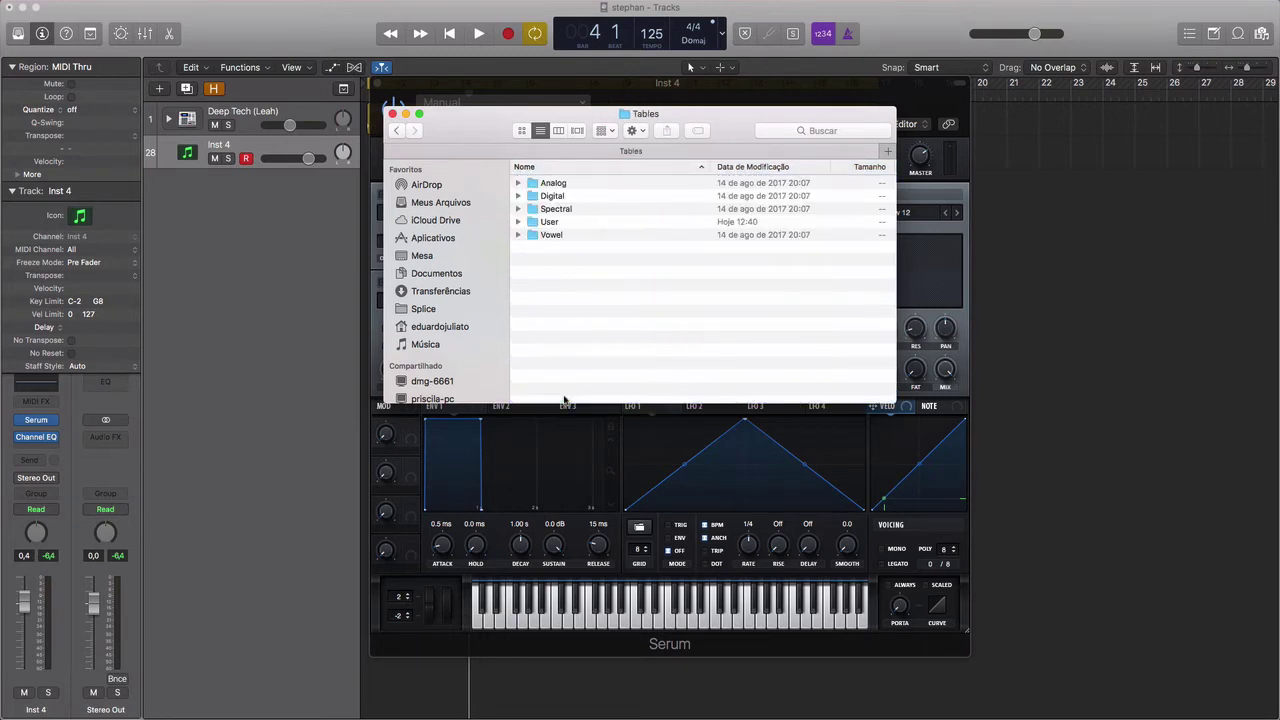
- Inspect the User folder and its AC Virus TI2 Wavetables subfolder inside Tables, collapse both and close the folder window
click(518, 222)
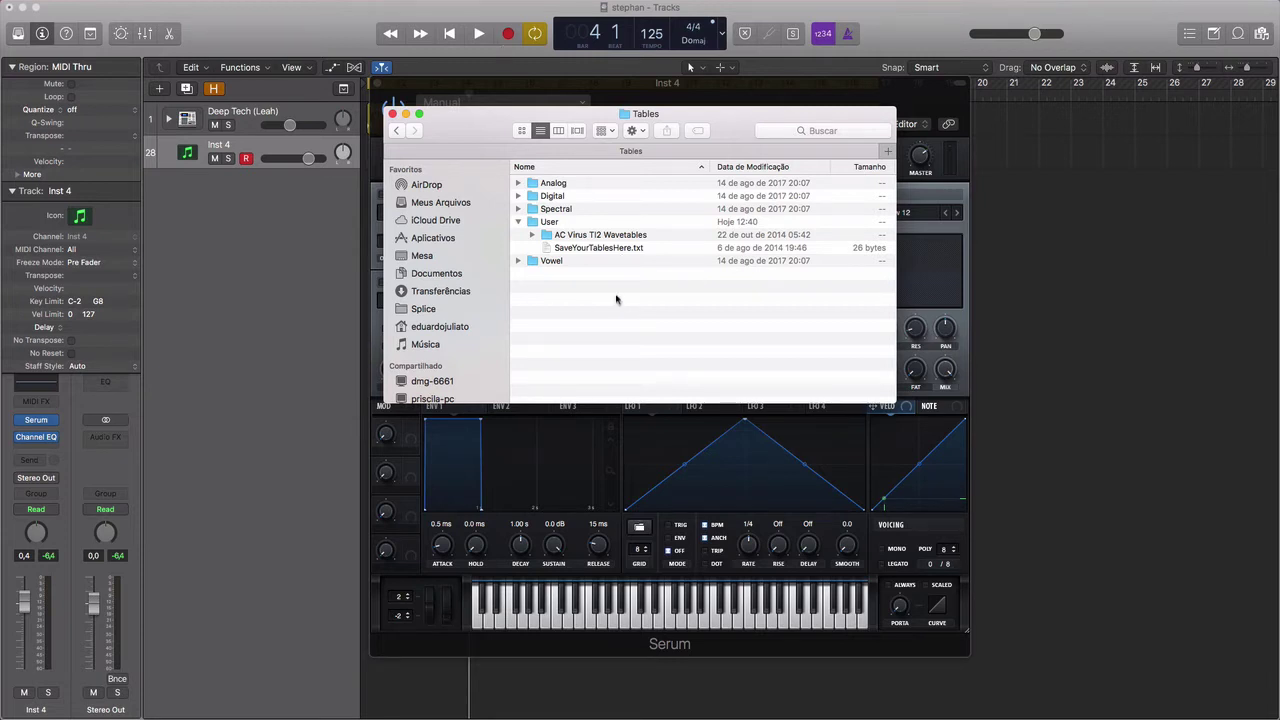
click(532, 235)
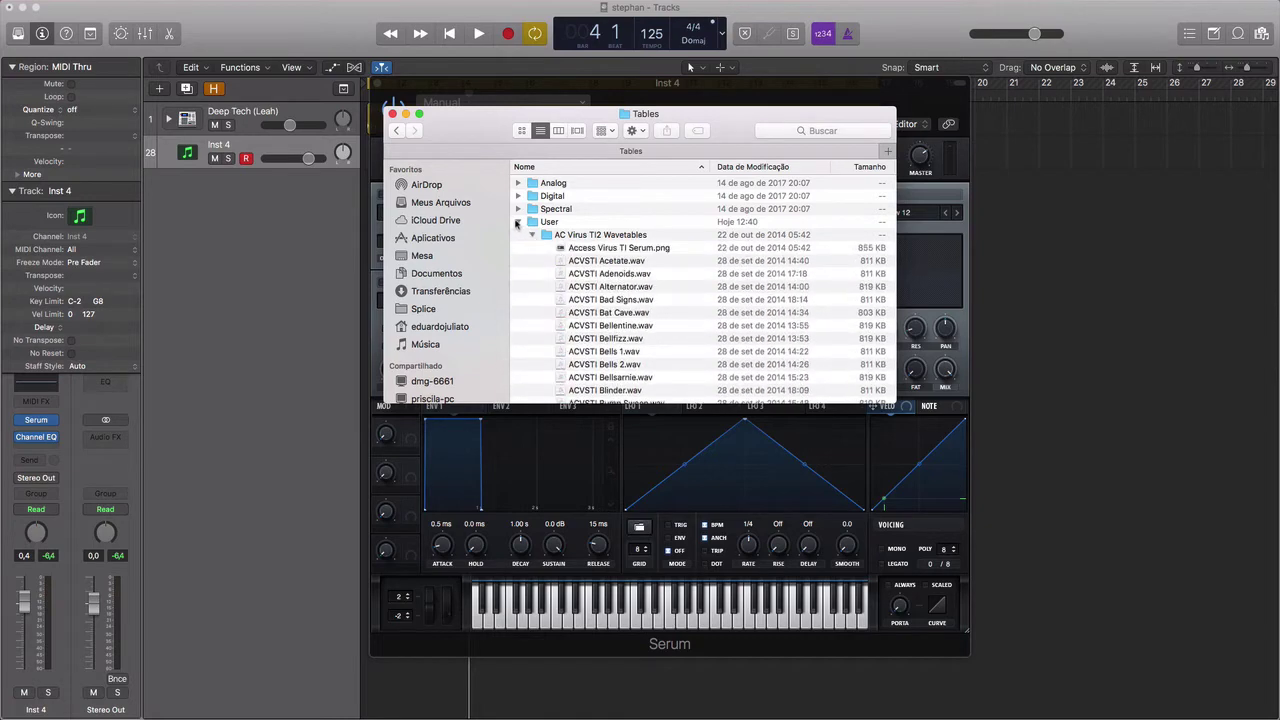
click(532, 234)
click(517, 221)
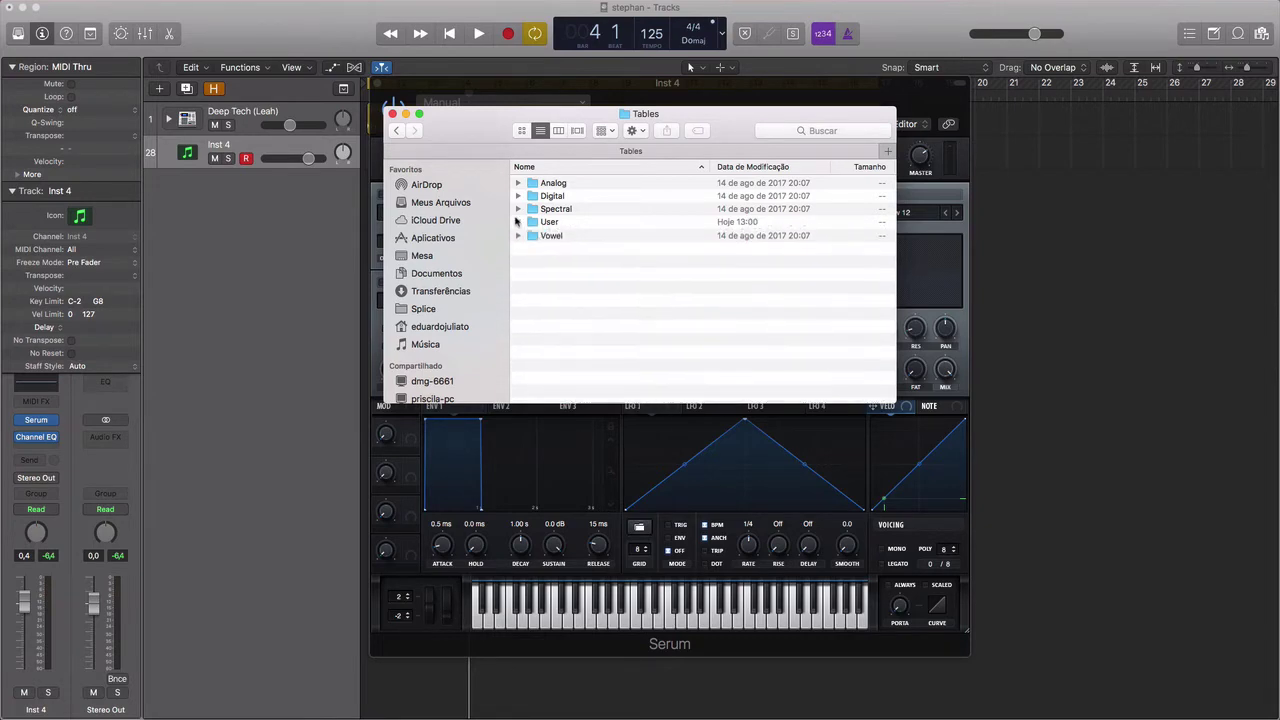
click(392, 114)
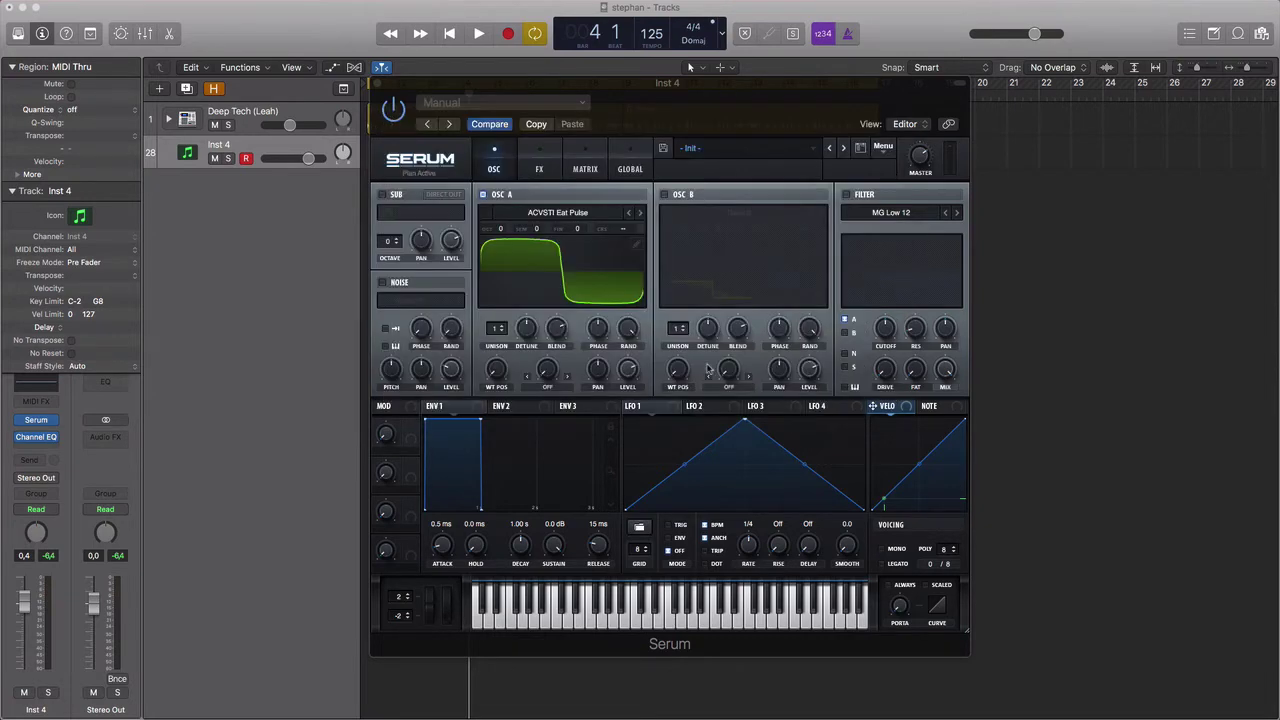
- Show the Serum Presets folder on disk again and expand its Presets folder down to the User banks
click(884, 148)
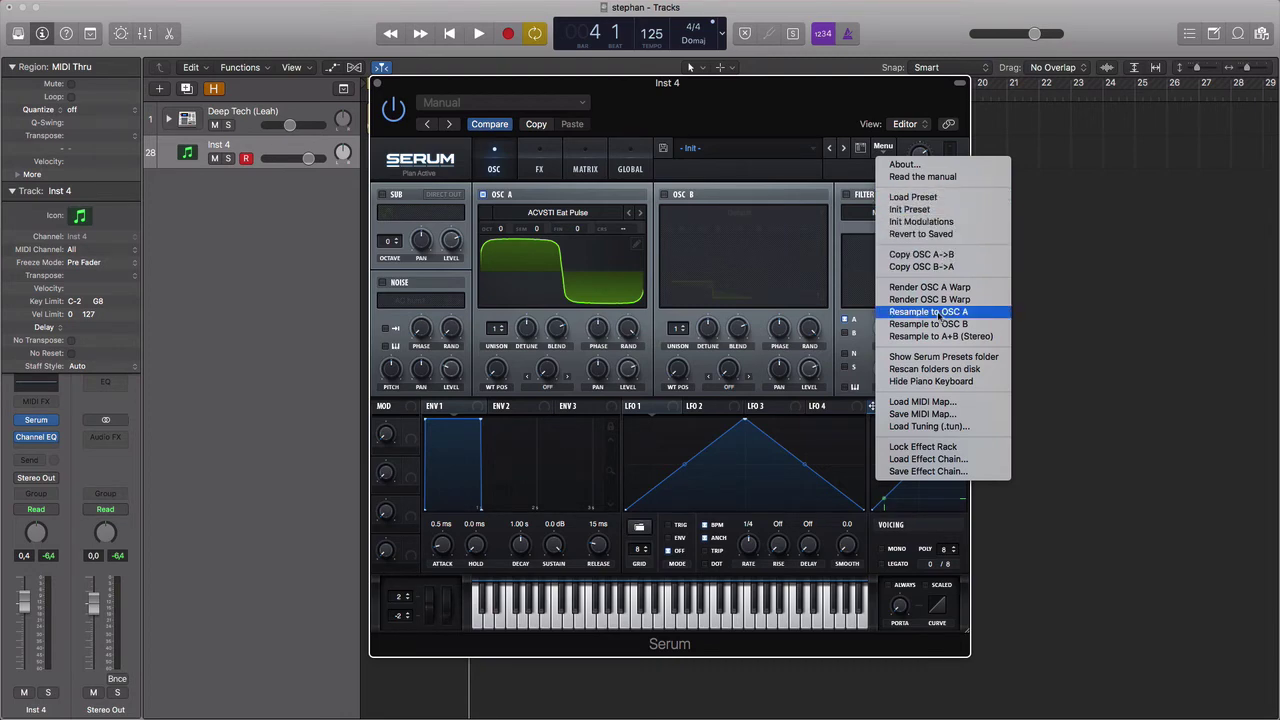
click(940, 356)
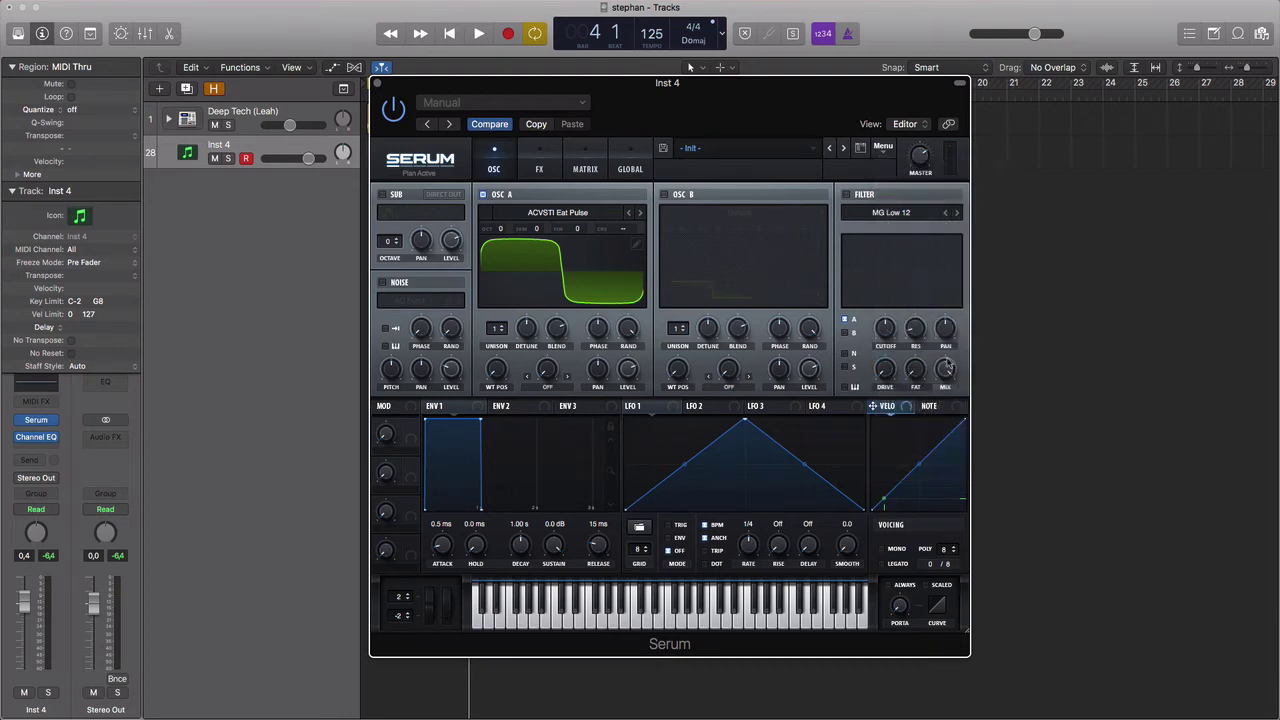
scroll(676, 318, up, 3)
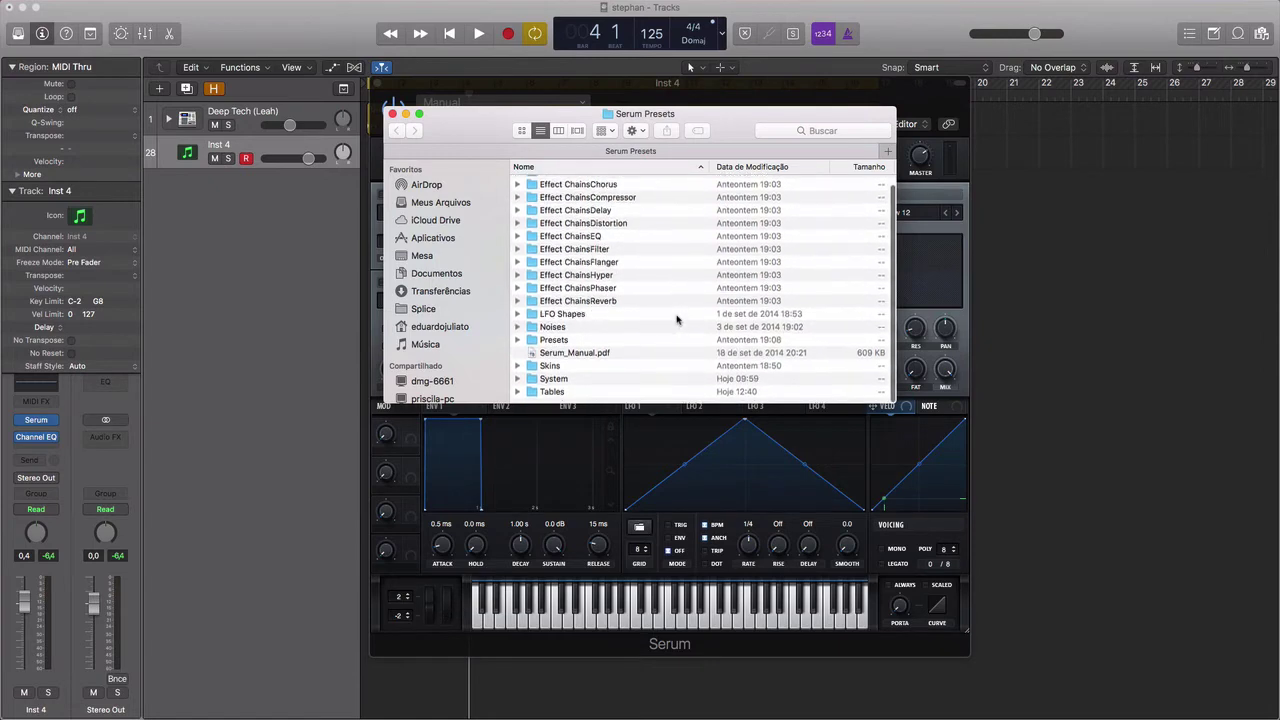
scroll(580, 330, down, 2)
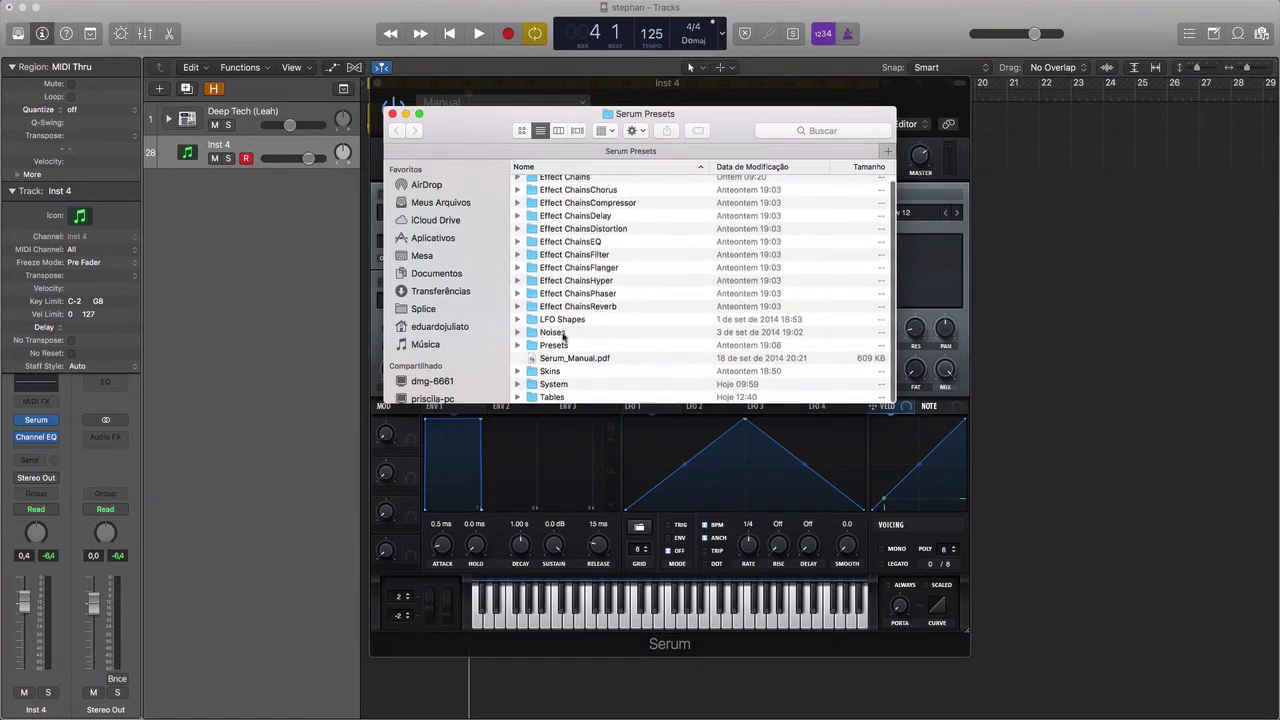
click(520, 346)
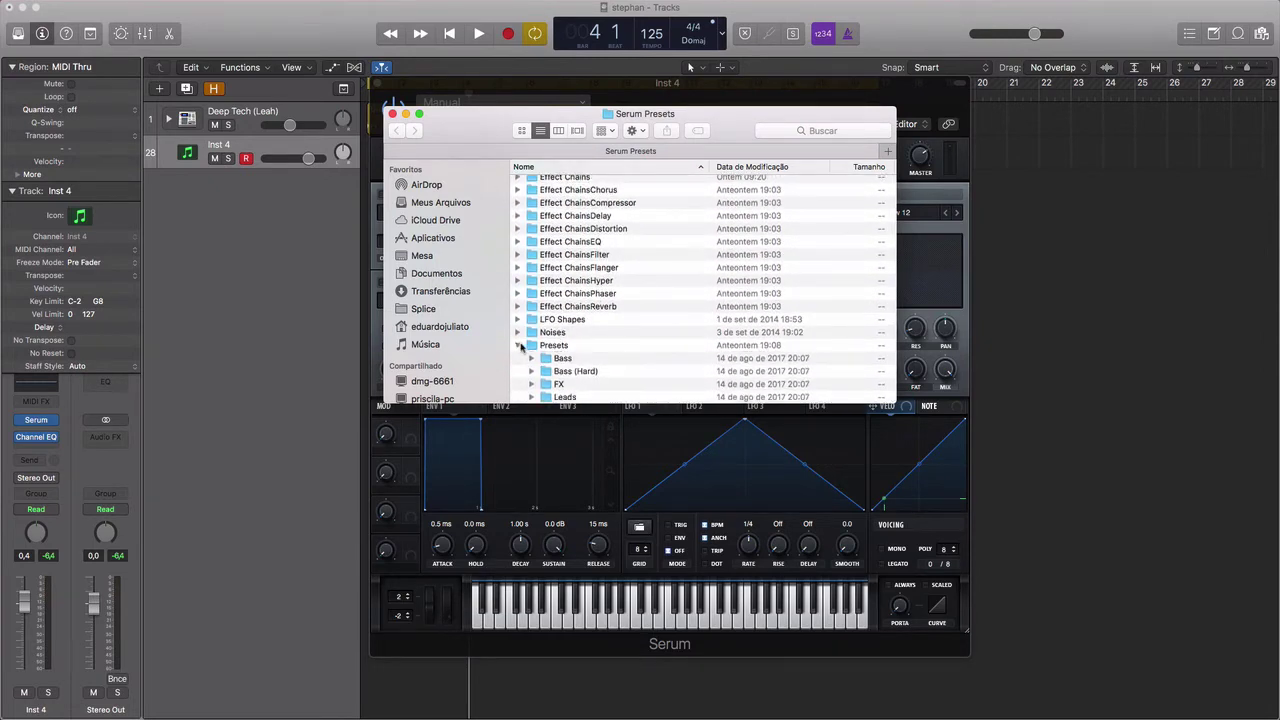
scroll(521, 346, down, 3)
scroll(521, 346, down, 4)
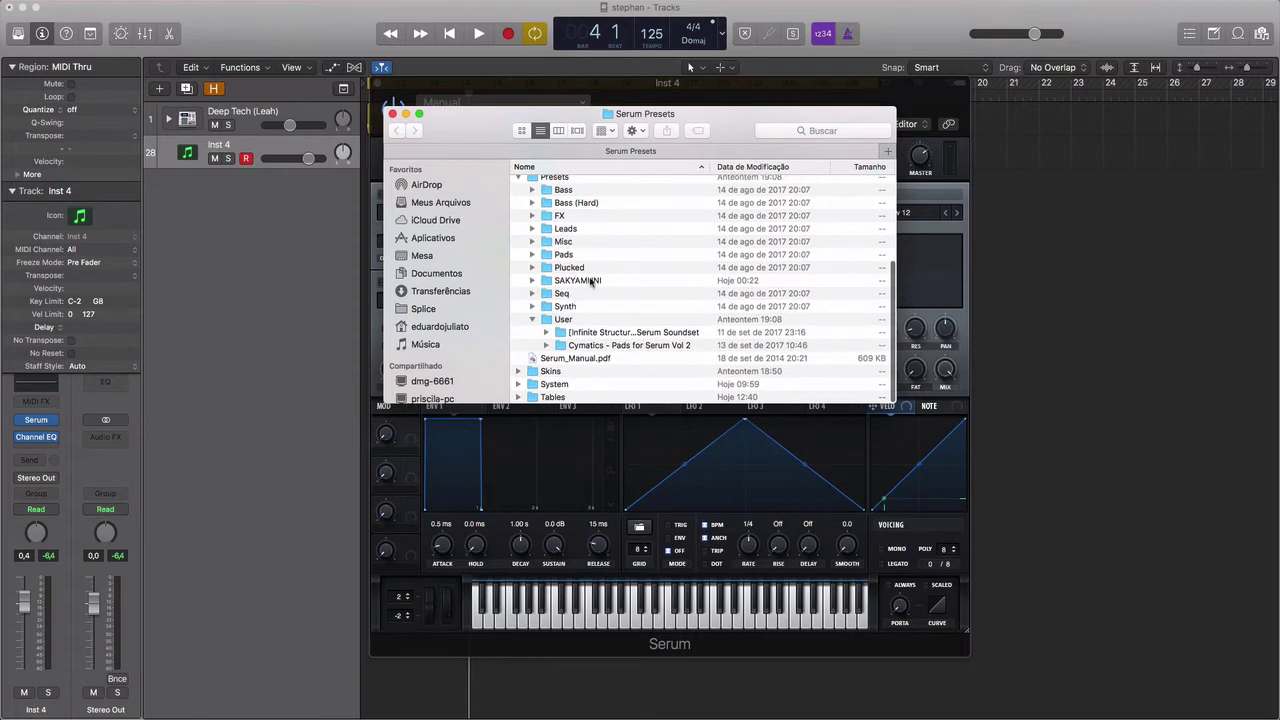
- Inspect the SAKYAMUNI folder among the presets, close the folder window and return to the Serum plug-in
click(592, 281)
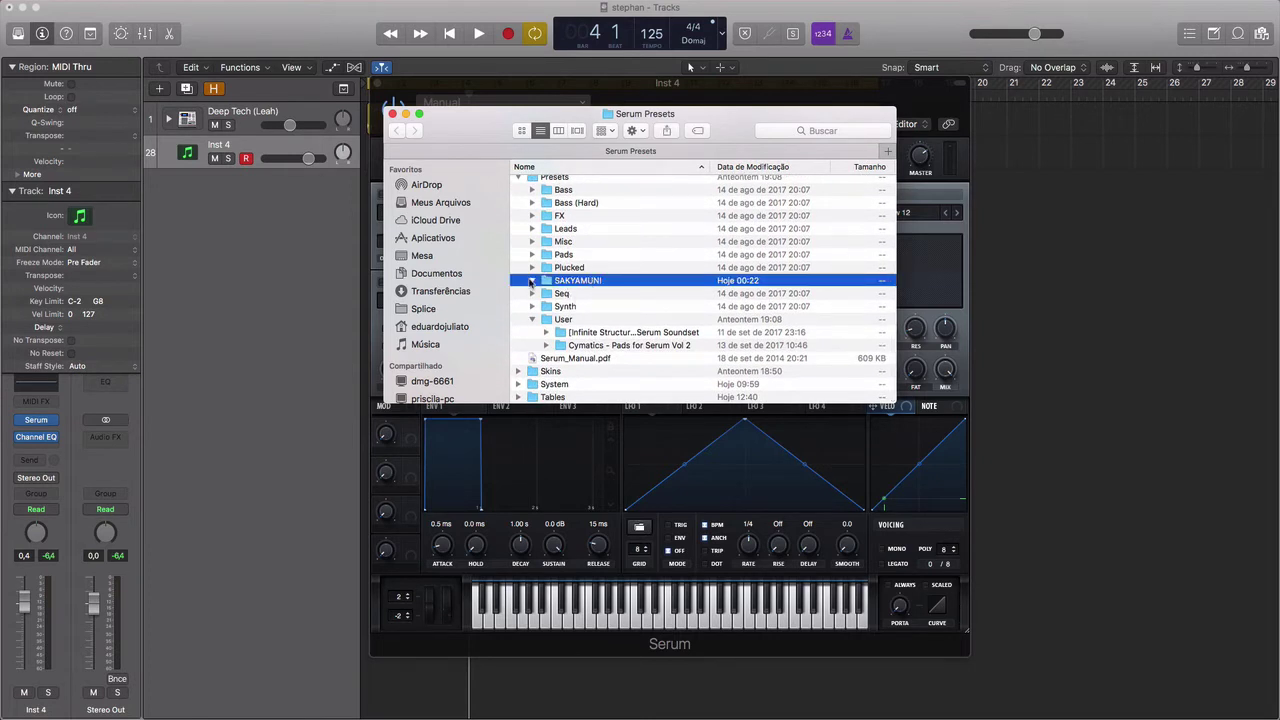
click(532, 281)
click(531, 281)
key(super+w)
click(662, 131)
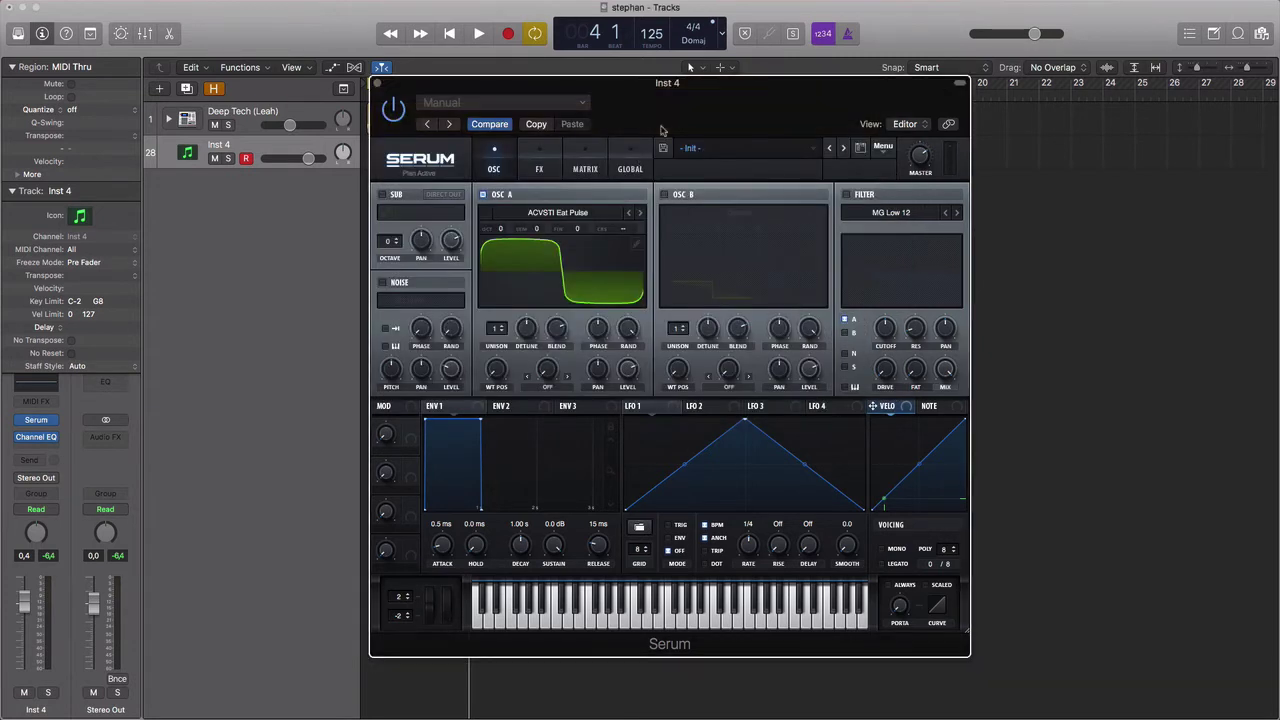
- Browse Serum's preset list through SAKYAMUNI and the User banks, including Cymatics - Pads for Serum Vol 2, without loading a preset
click(730, 155)
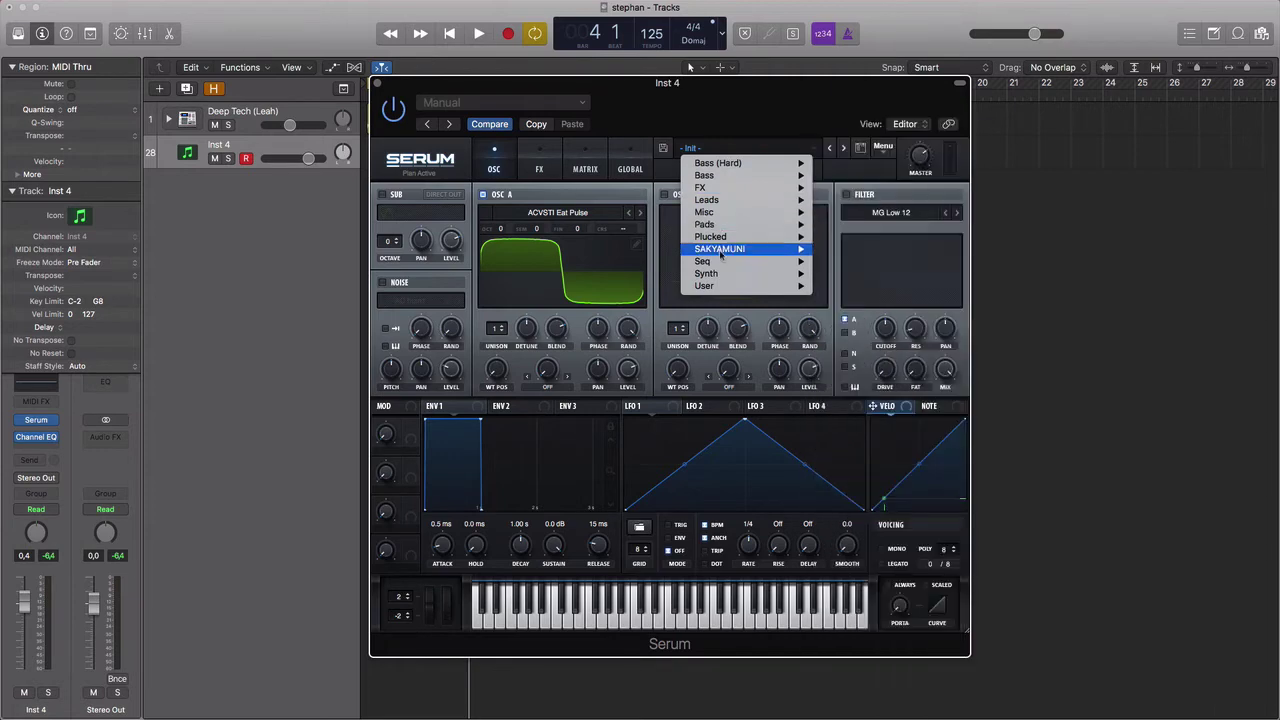
mouse_move(723, 252)
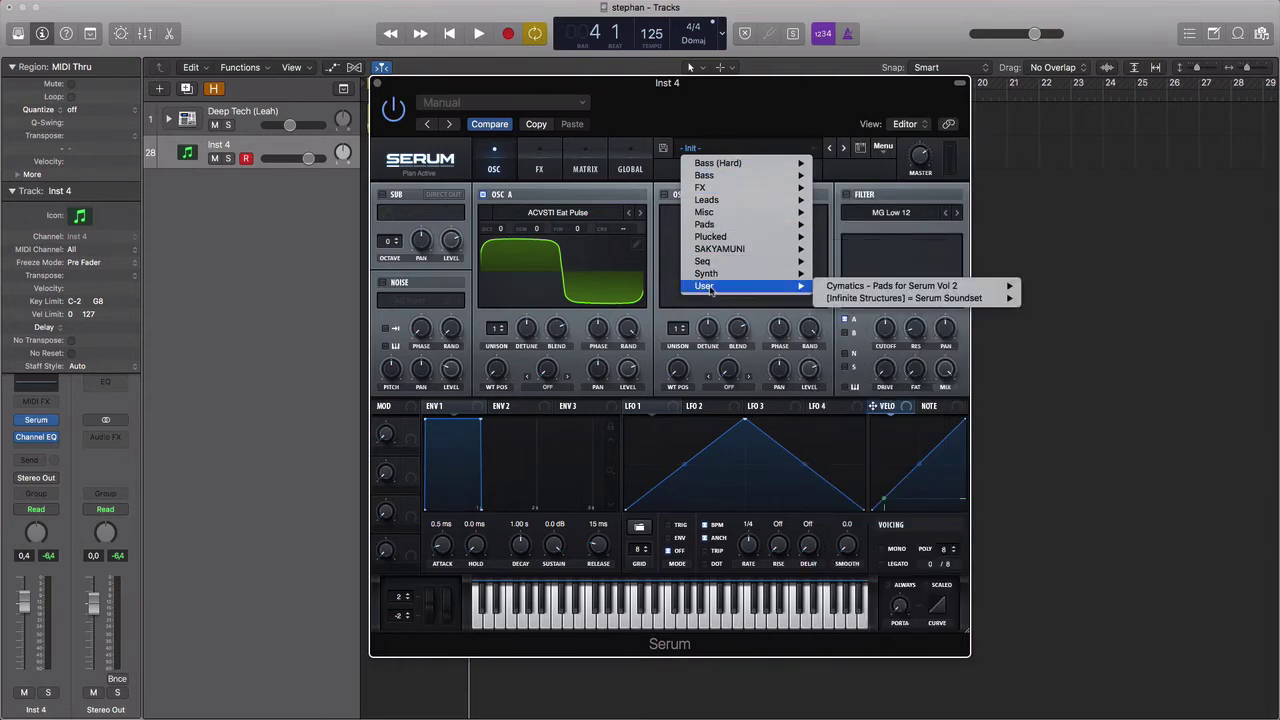
mouse_move(765, 286)
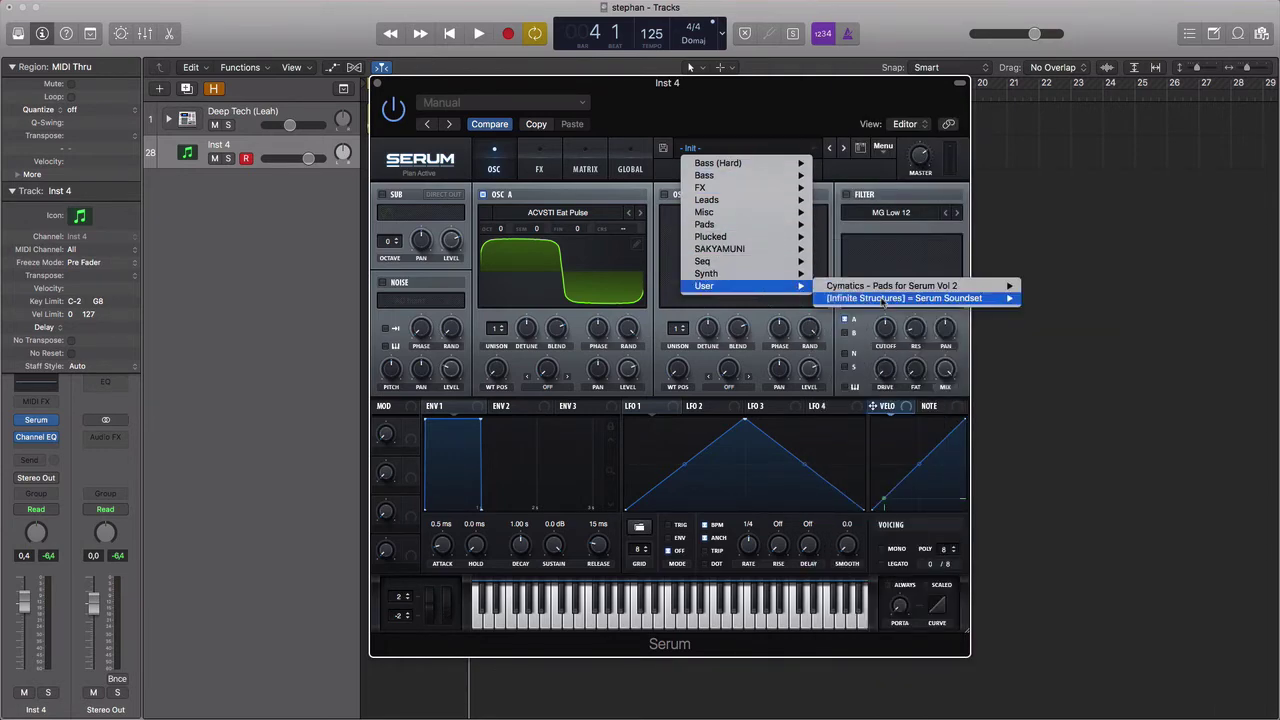
mouse_move(882, 299)
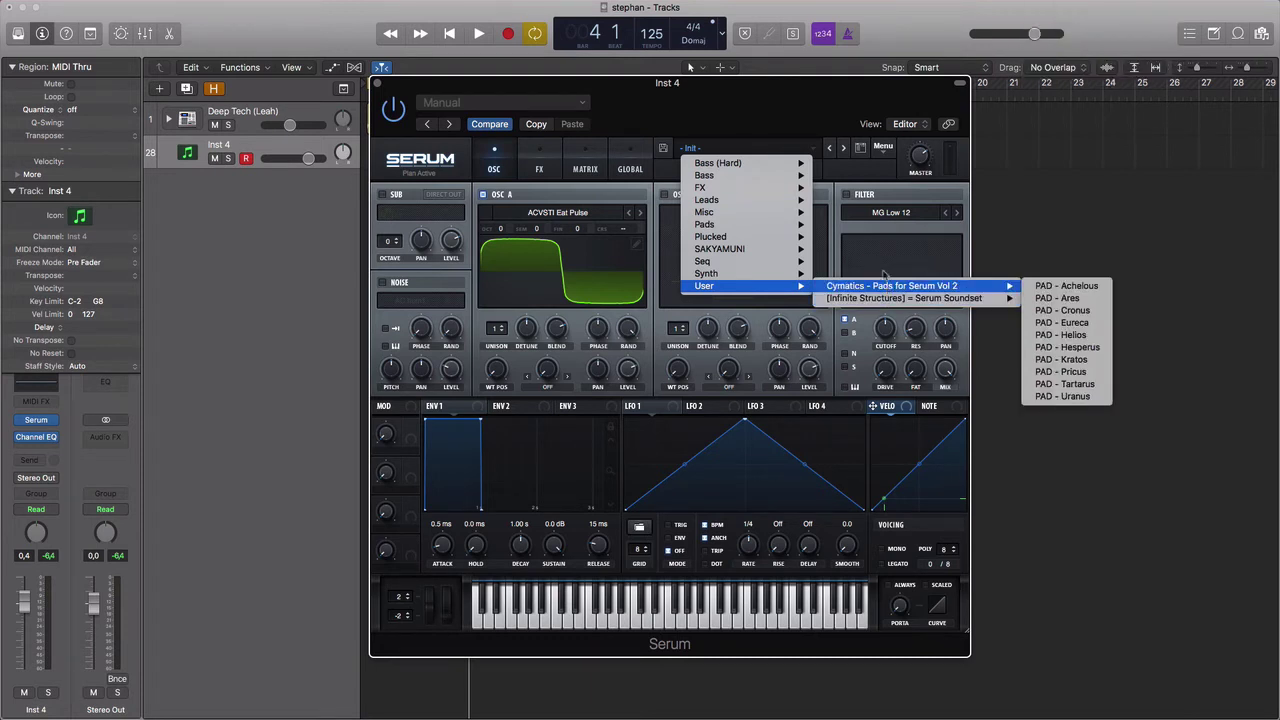
click(829, 168)
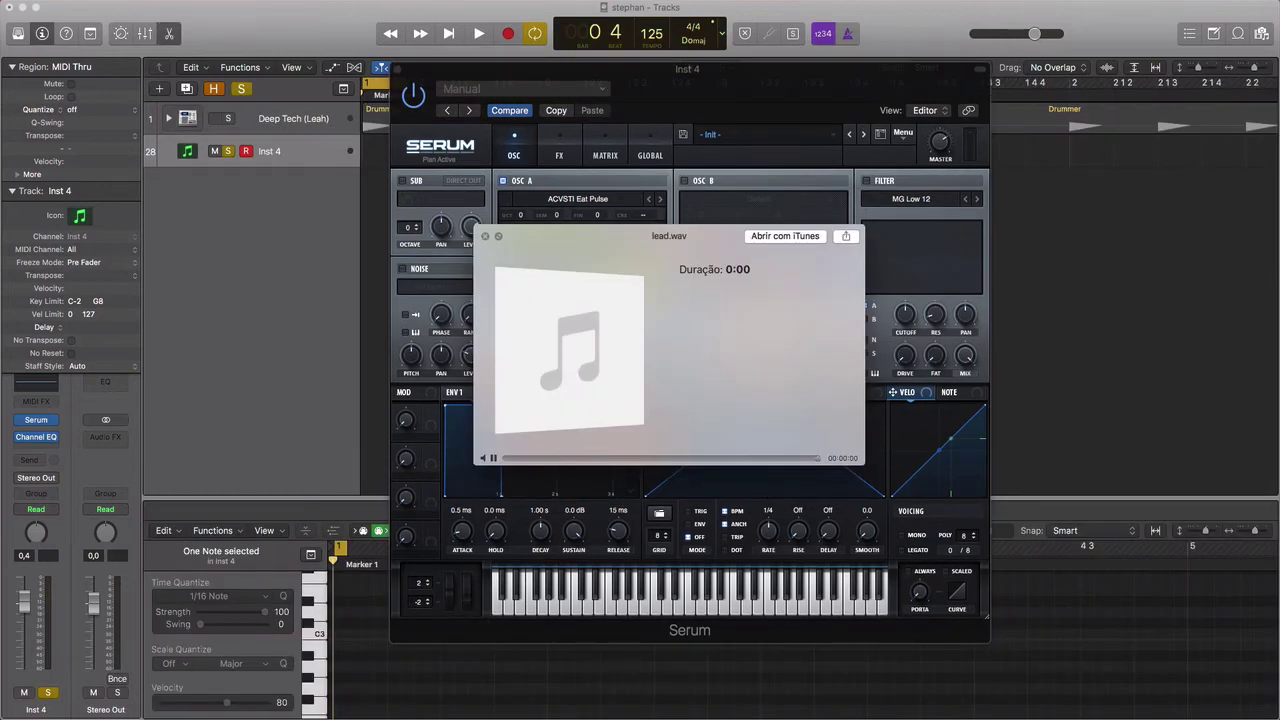
- Preview the lead.wav audio file and close the preview
key(space)
key(space)
click(486, 236)
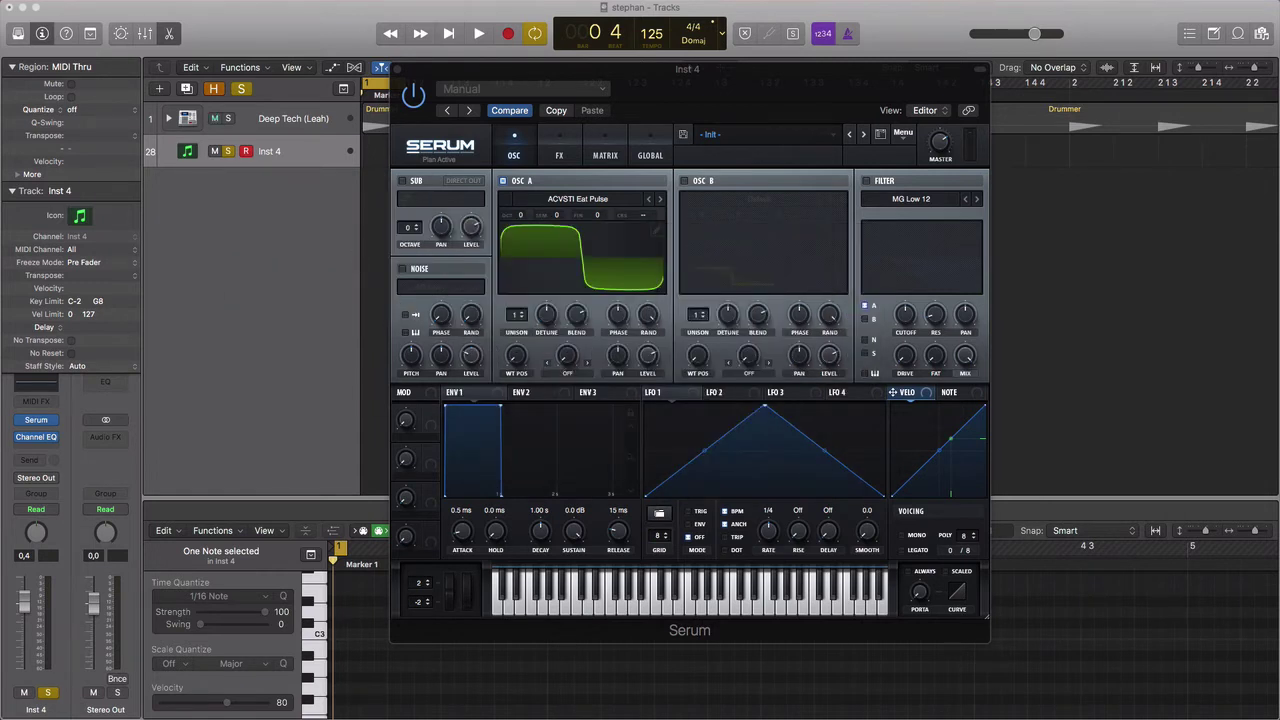
- Enable the Noise oscillator, load lead.wav into it as its sample, and turn OSC A off
drag(3, 250, 460, 329)
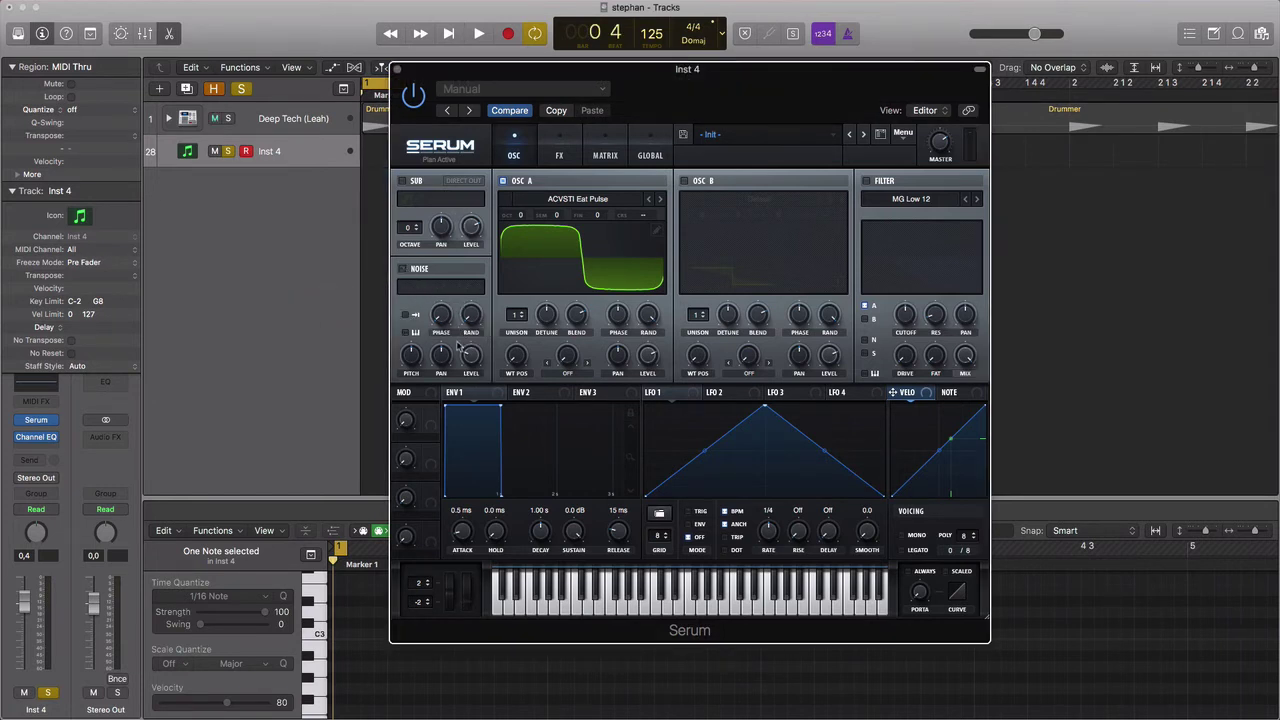
click(402, 269)
drag(0, 340, 428, 291)
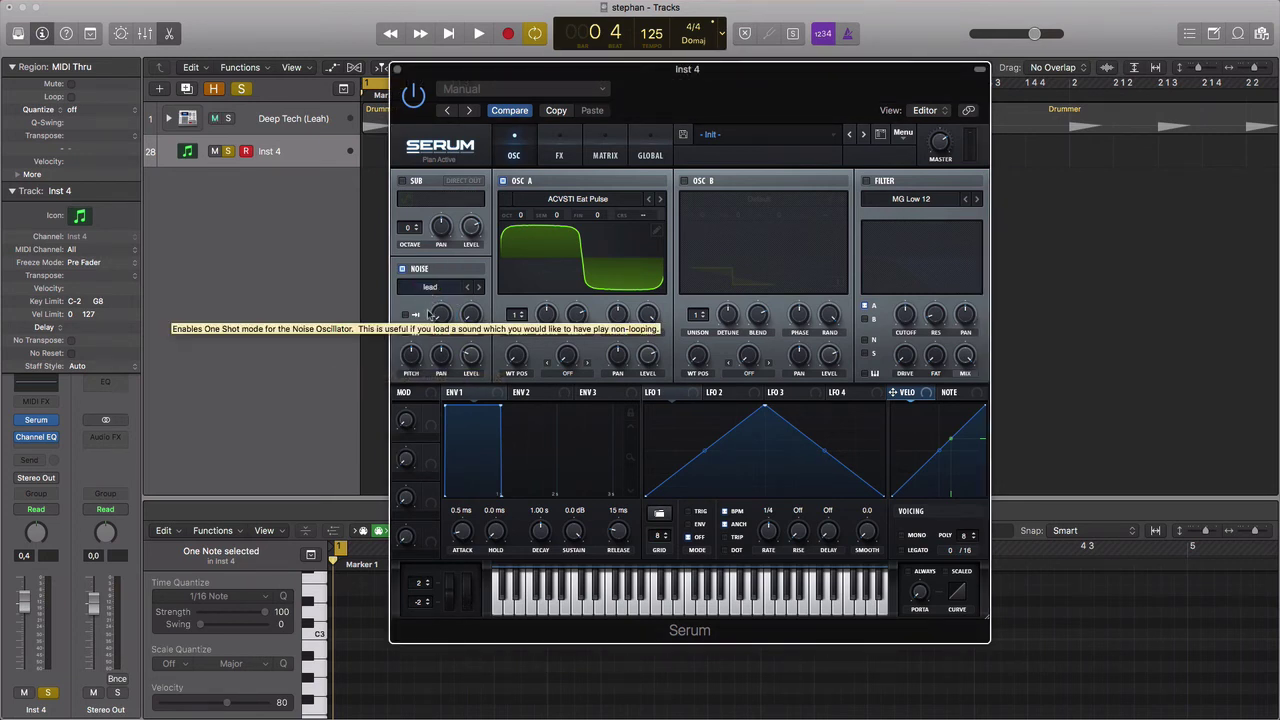
click(503, 181)
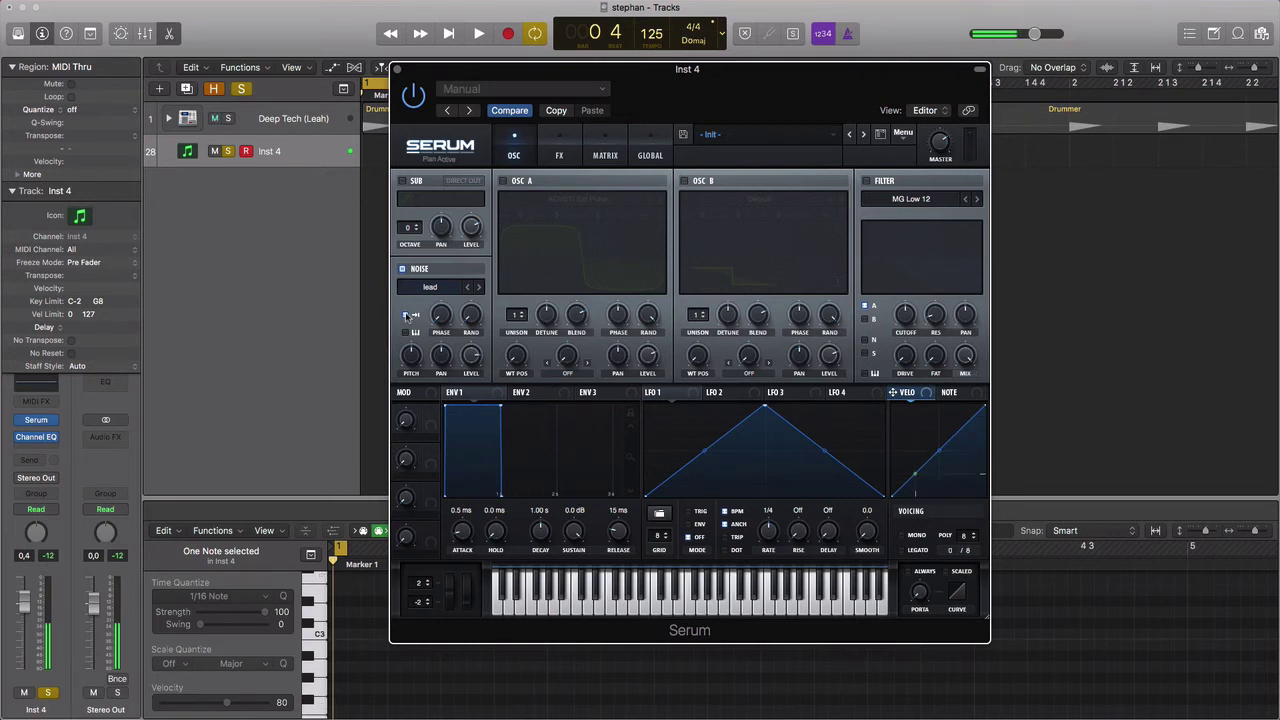
- Turn on keyboard pitch tracking for the Noise oscillator and lower its pitch to about -60%
click(406, 332)
drag(418, 397, 419, 410)
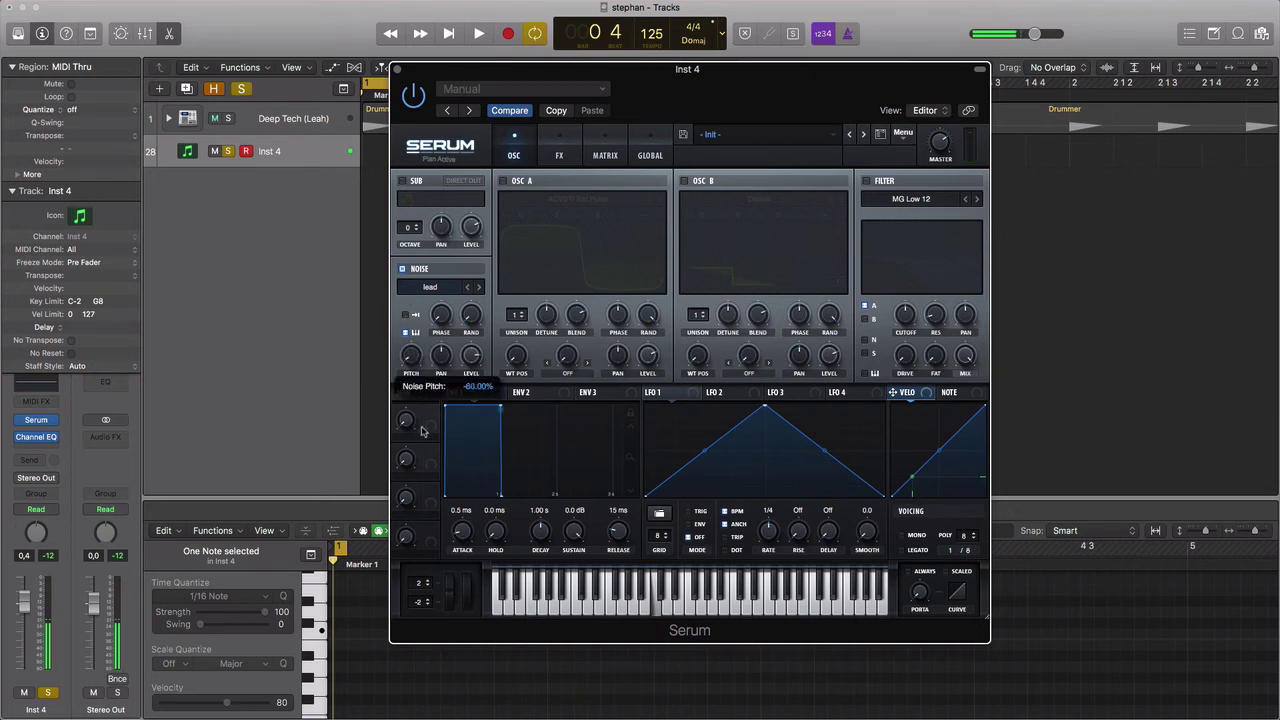
- Reset the Noise oscillator's pitch to its default and draw a stepped shape across the LFO 1 grid
double_click(411, 356)
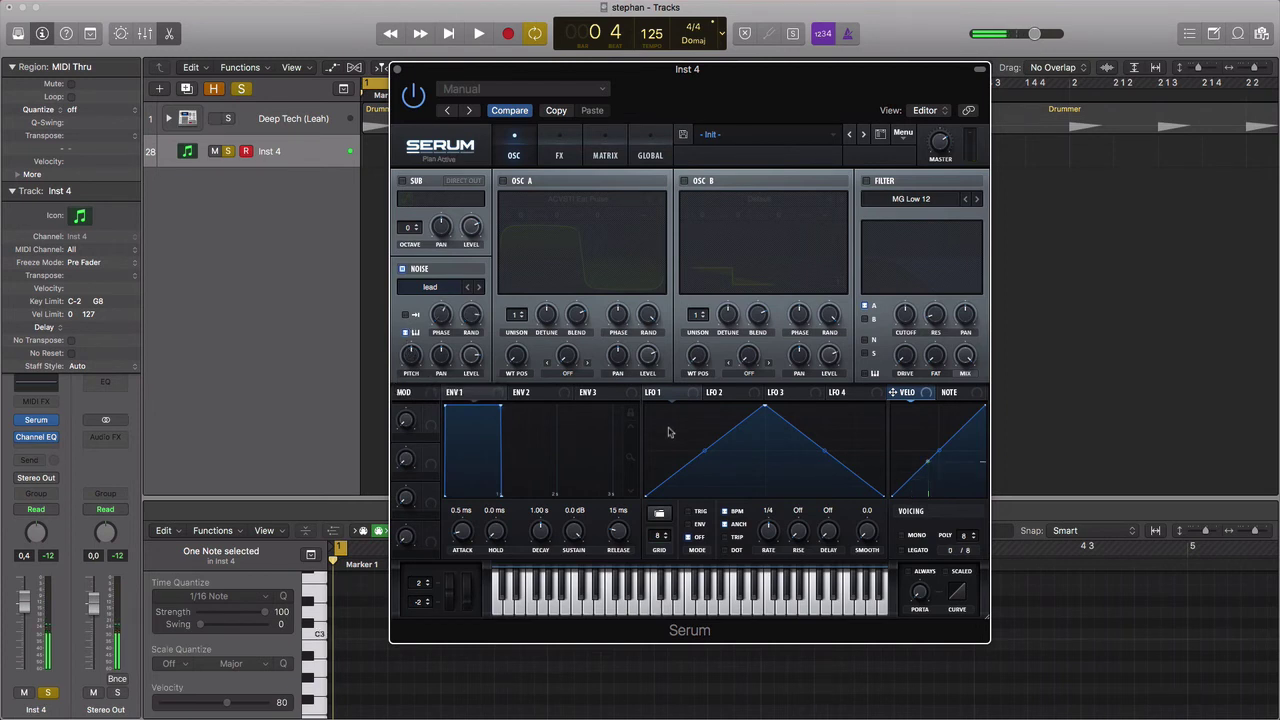
mouse_move(670, 432)
mouse_down()
mouse_move(740, 462)
mouse_move(826, 432)
mouse_move(876, 486)
mouse_up()
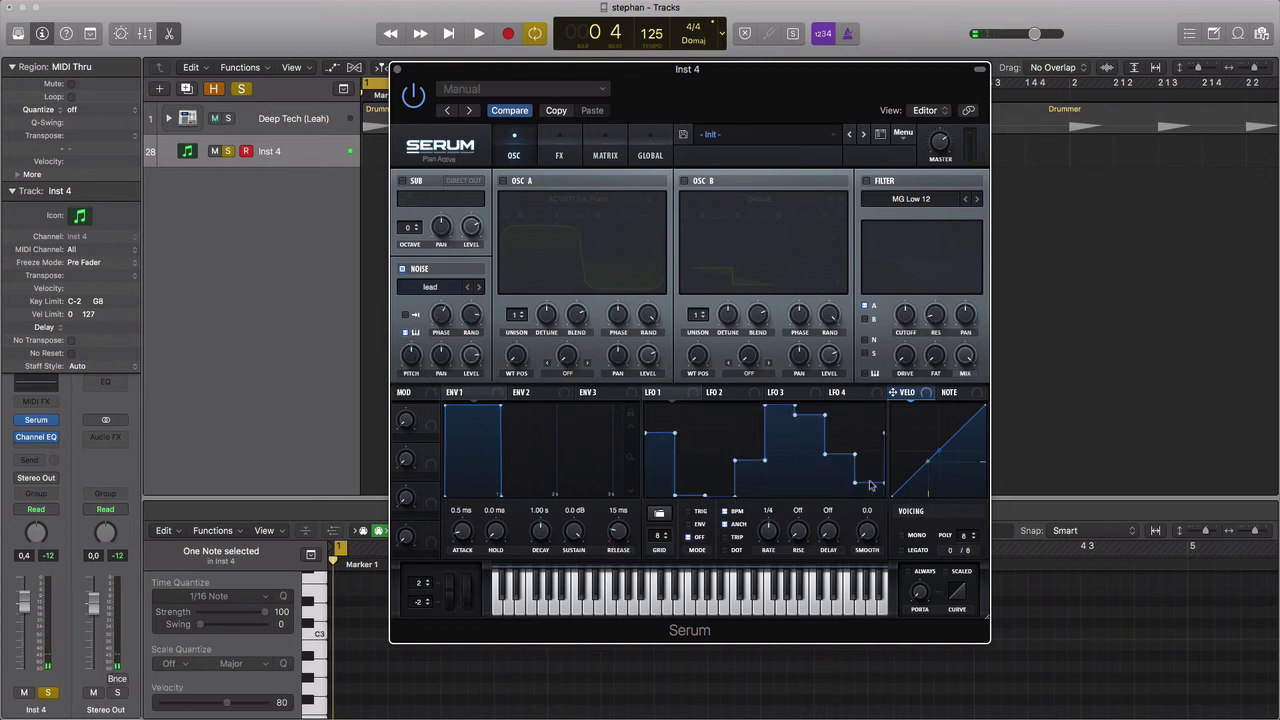
- Assign LFO 1 to modulate the Noise oscillator's pitch and set the LFO rate to 1/2
drag(663, 397, 411, 356)
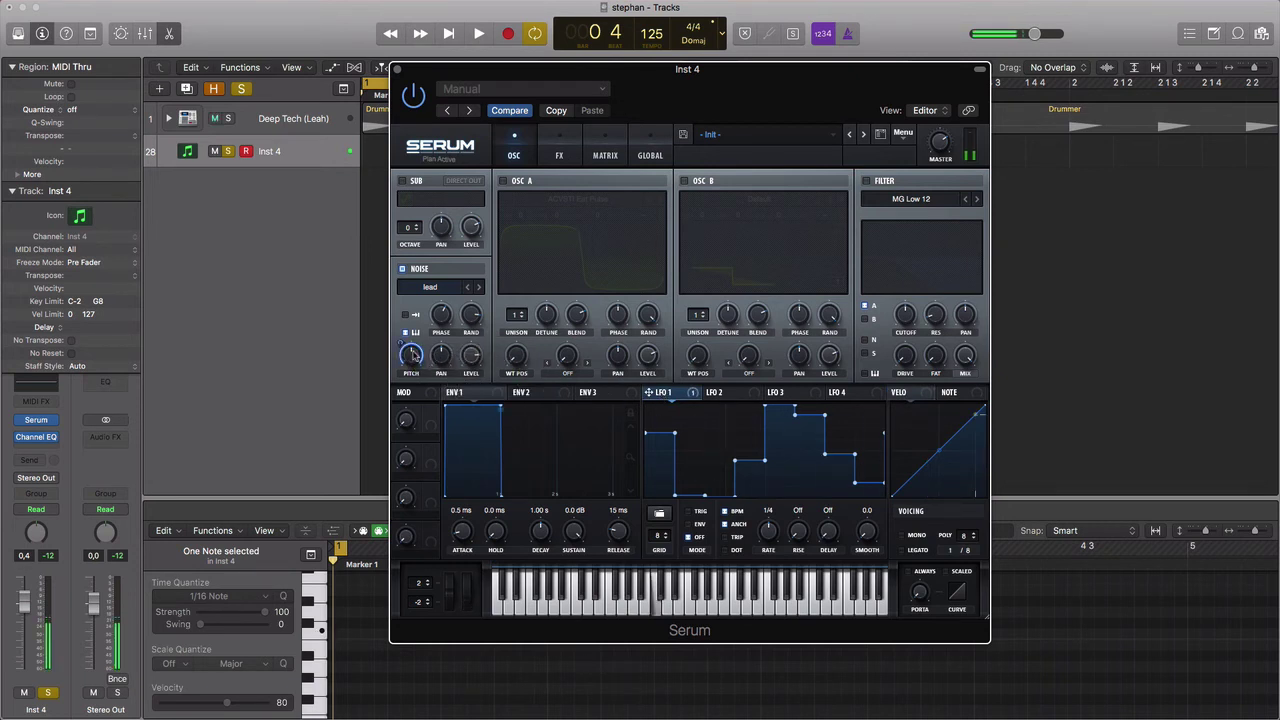
mouse_move(401, 344)
drag(770, 530, 769, 543)
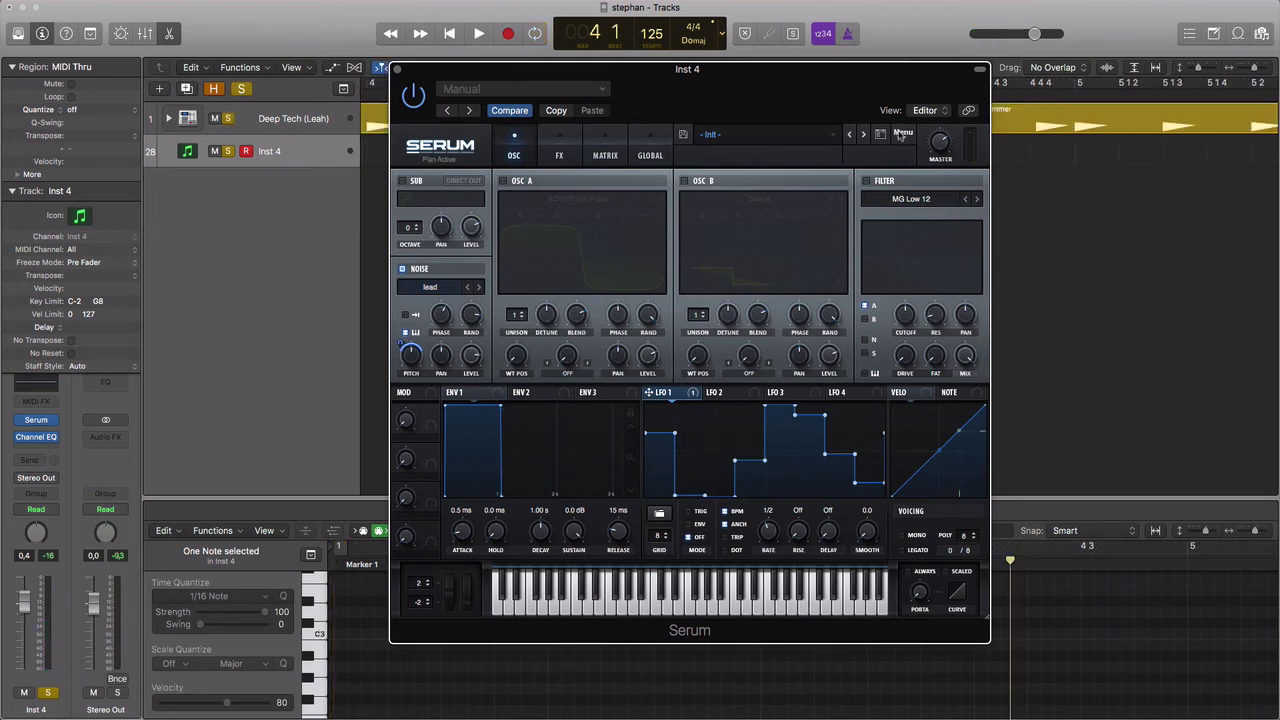
- Show the Serum Presets folder on disk, examine the subfolders inside Noises, and close the folder window
click(899, 135)
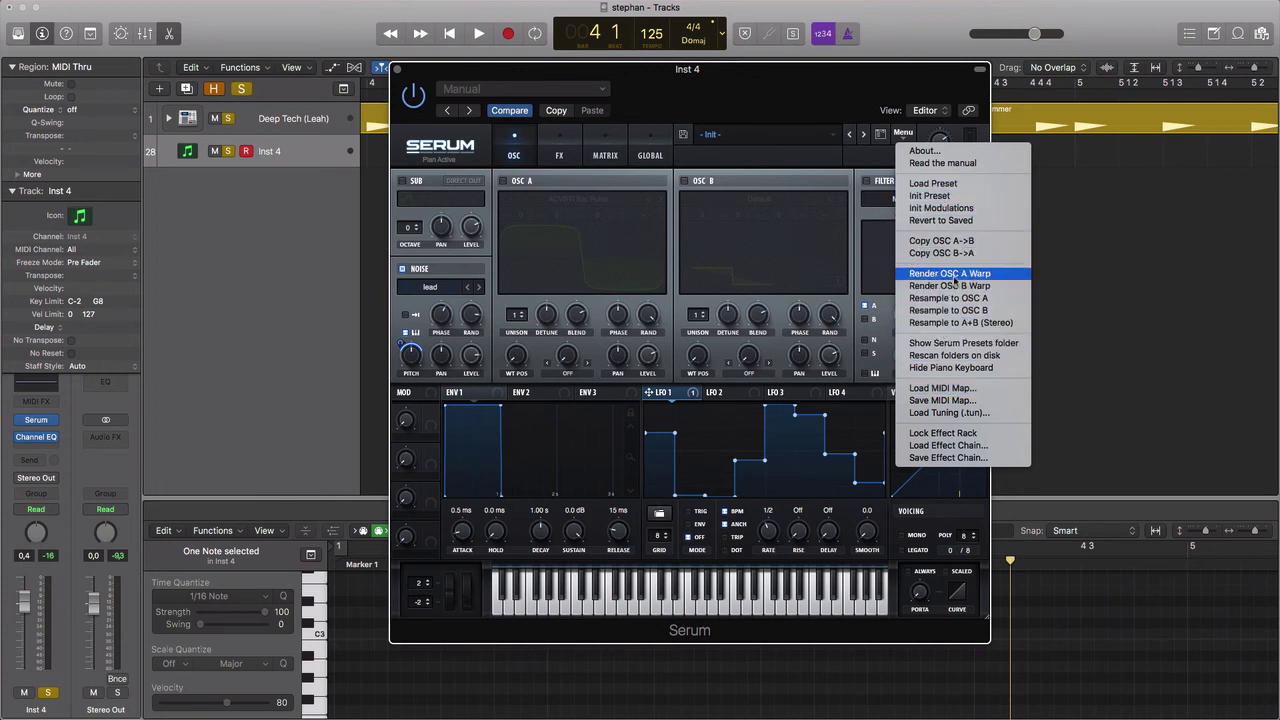
click(960, 344)
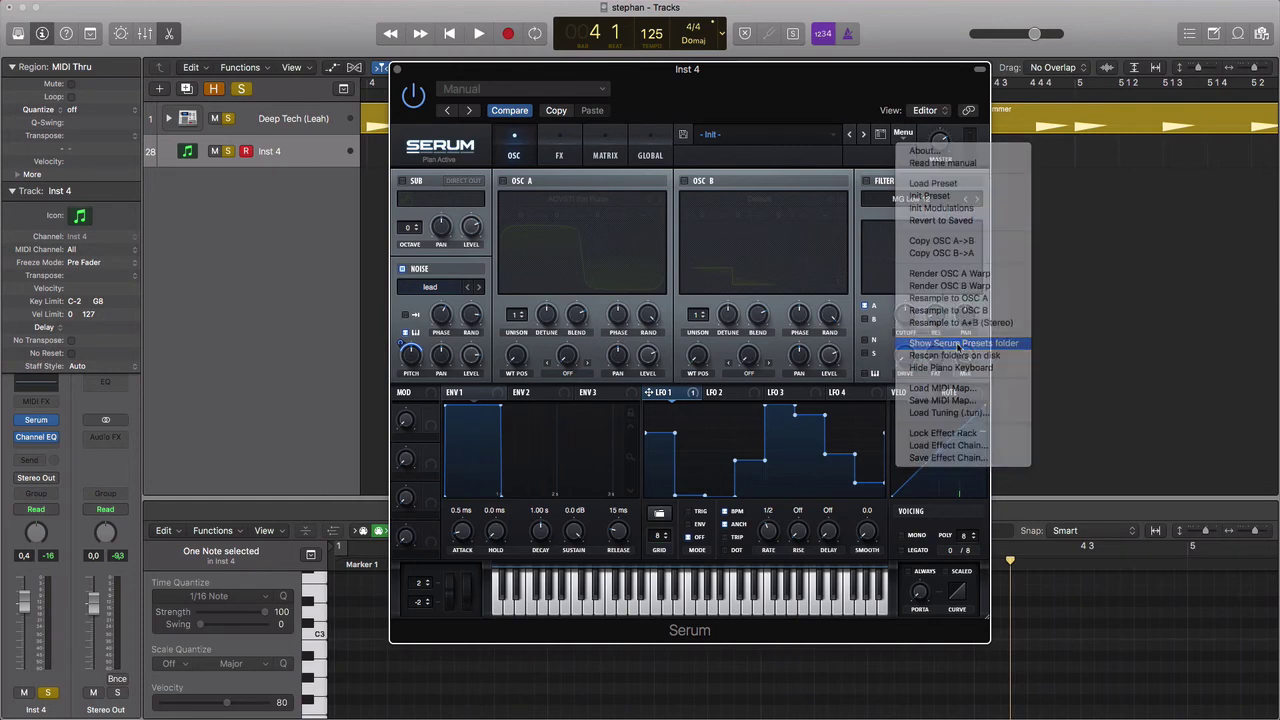
scroll(738, 244, down, 1)
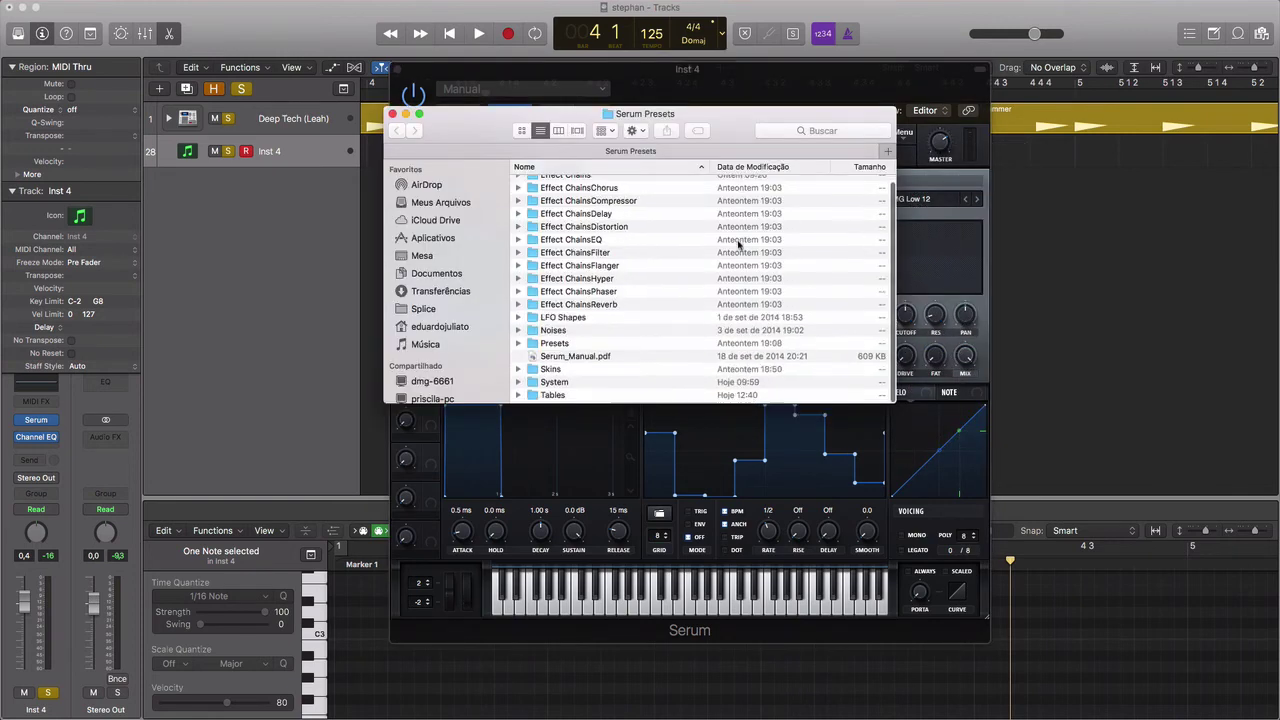
scroll(738, 244, down, 1)
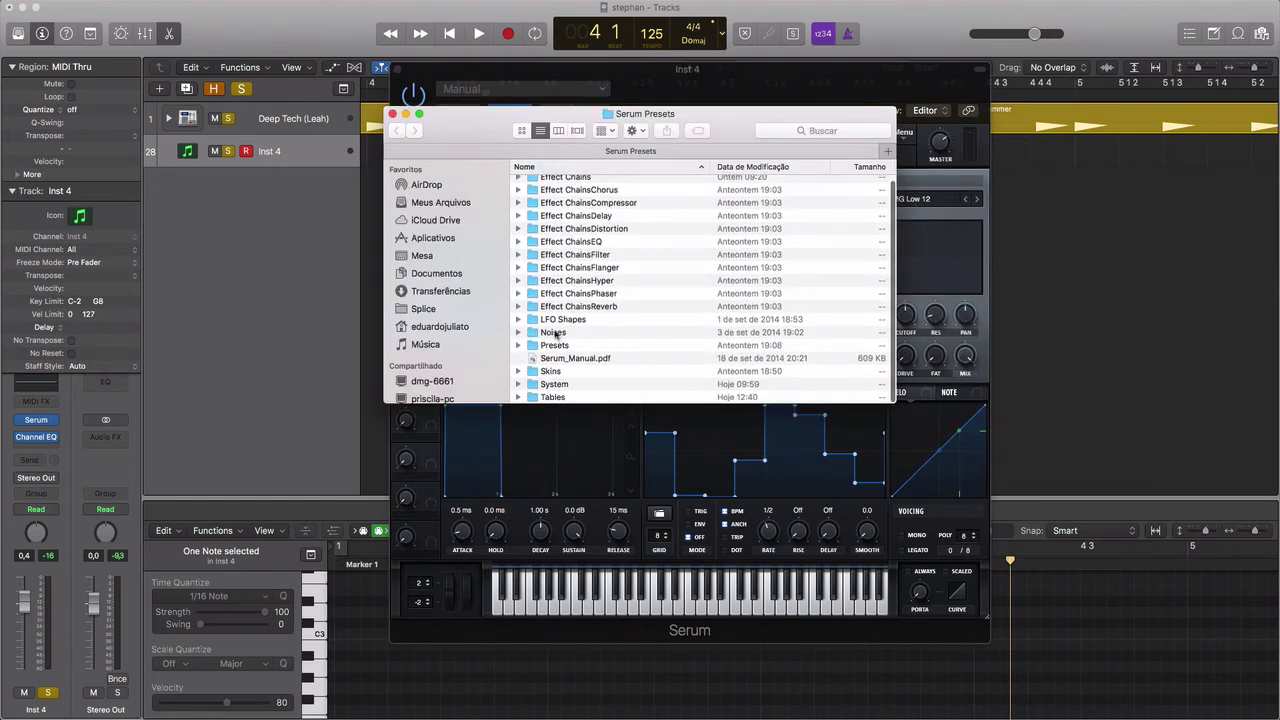
click(555, 333)
key(Right)
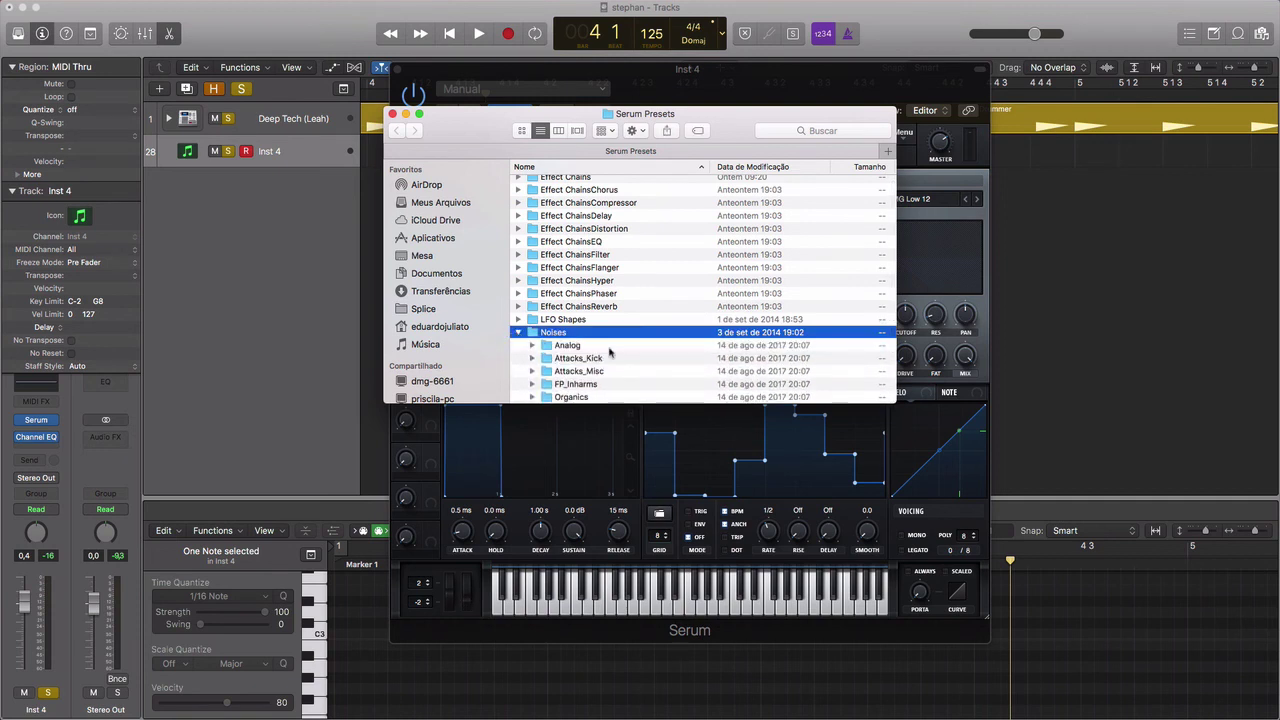
scroll(609, 352, down, 2)
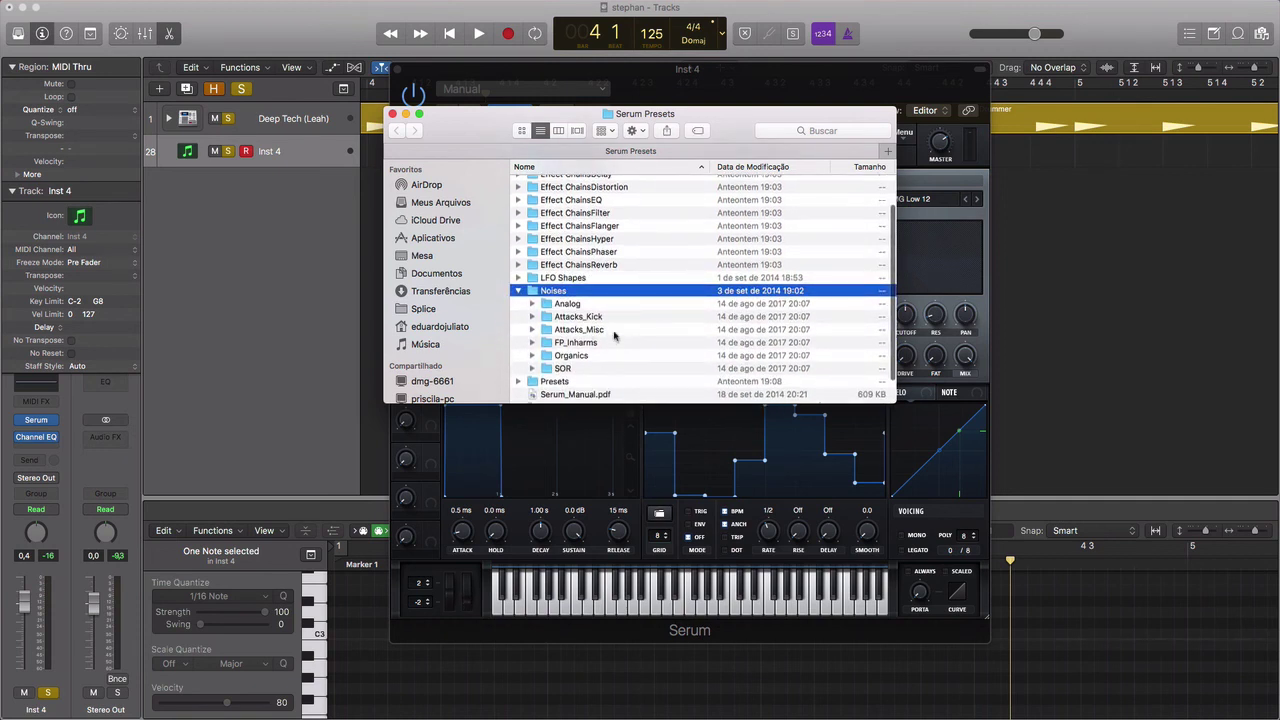
click(517, 290)
click(392, 113)
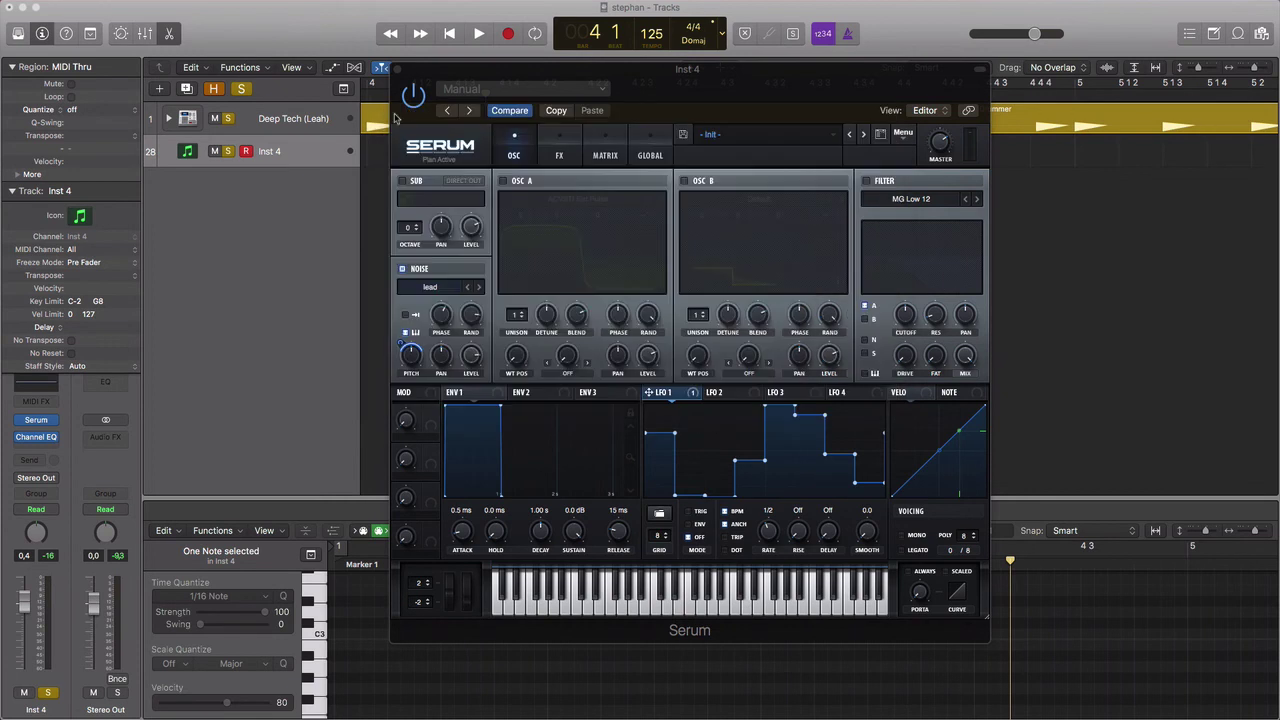